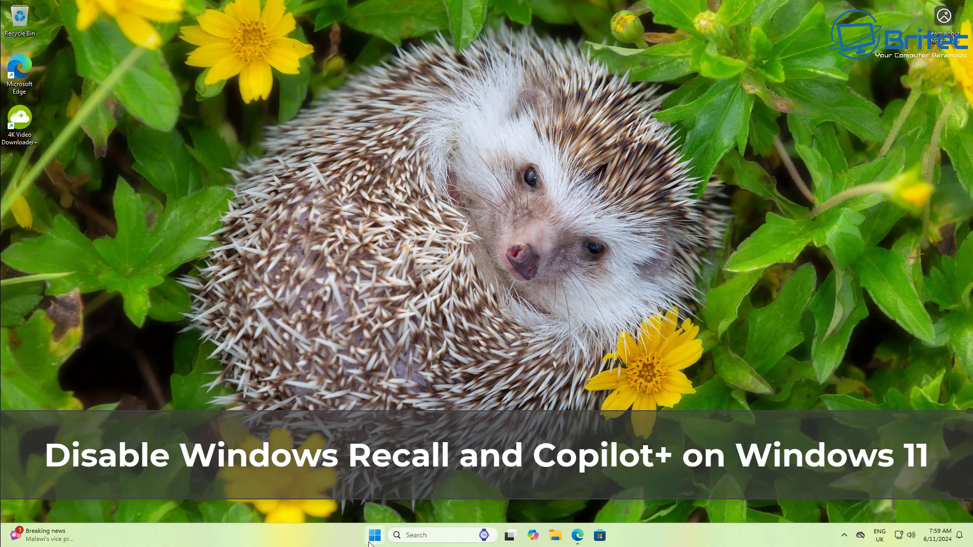
# Launch the Windows Settings app from its pinned tile in the Start menu.
pyautogui.click(375, 537)
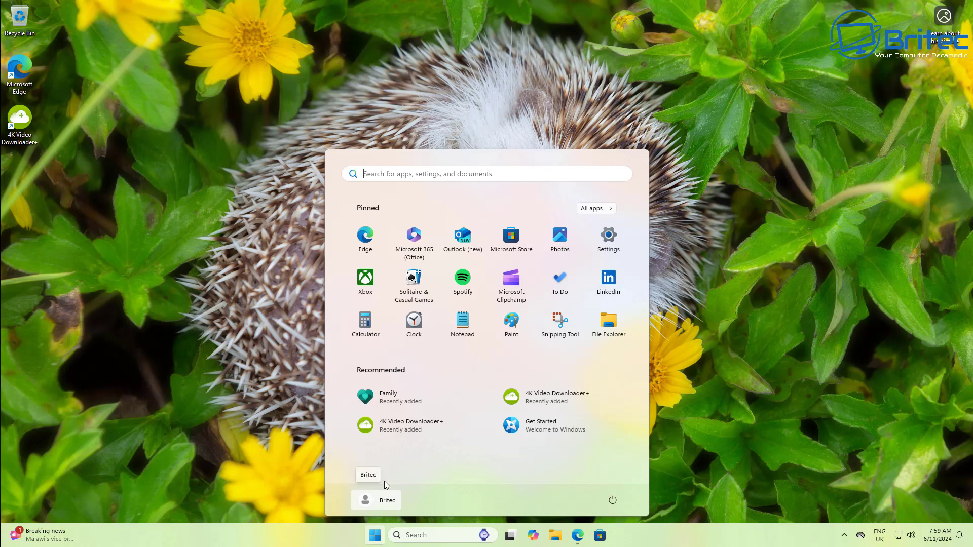
pyautogui.click(616, 244)
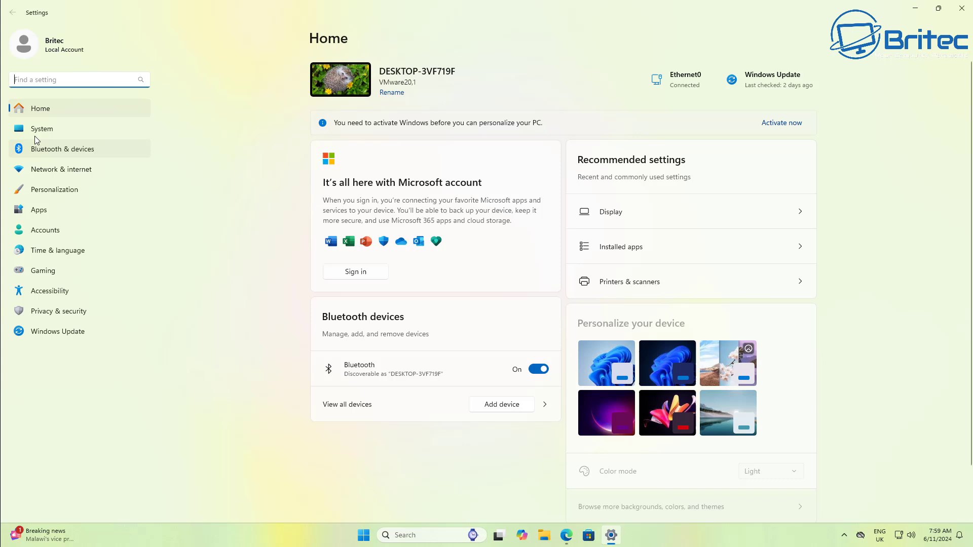
# Confirm System > About lists Windows 11 Pro version 24H2, then close Settings.
pyautogui.click(39, 128)
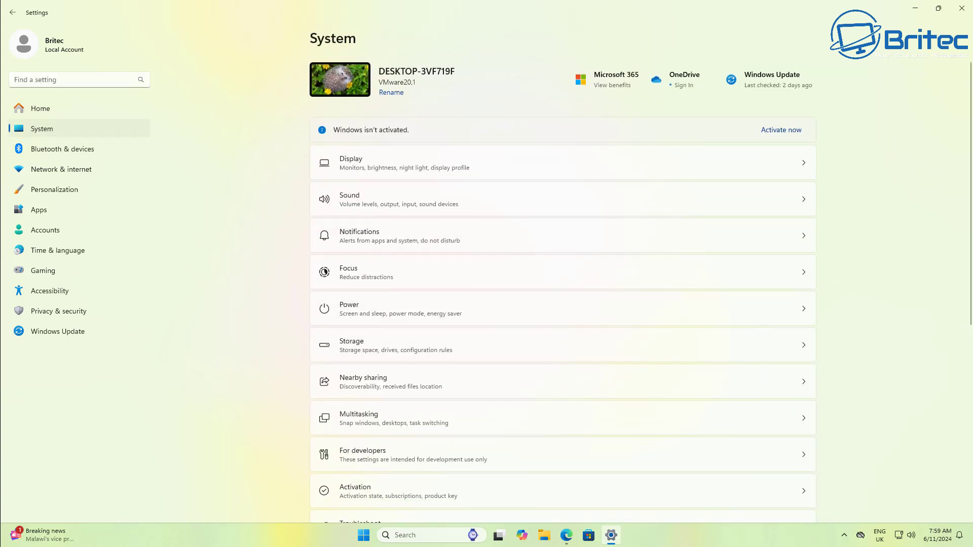
pyautogui.moveTo(970, 85); pyautogui.dragTo(971, 305)
pyautogui.click(389, 487)
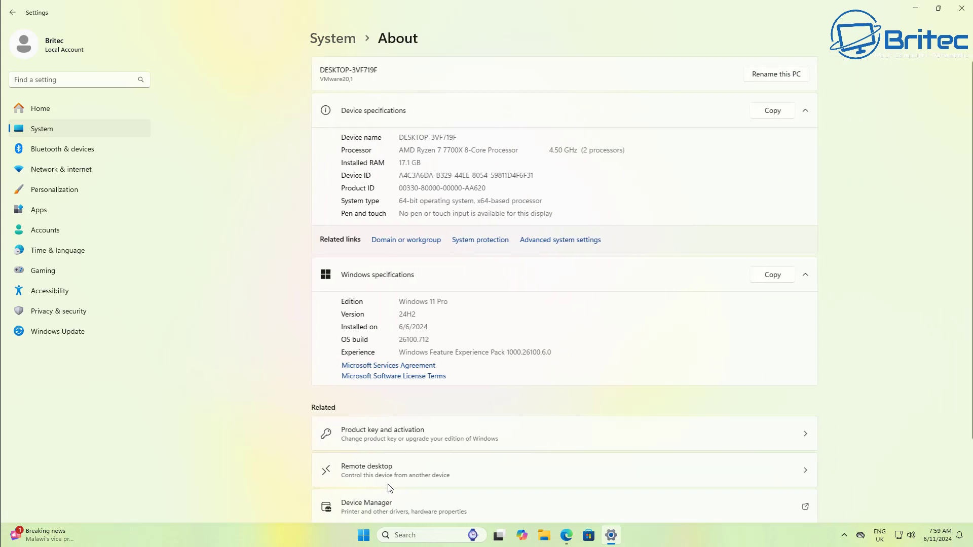
pyautogui.doubleClick(406, 314)
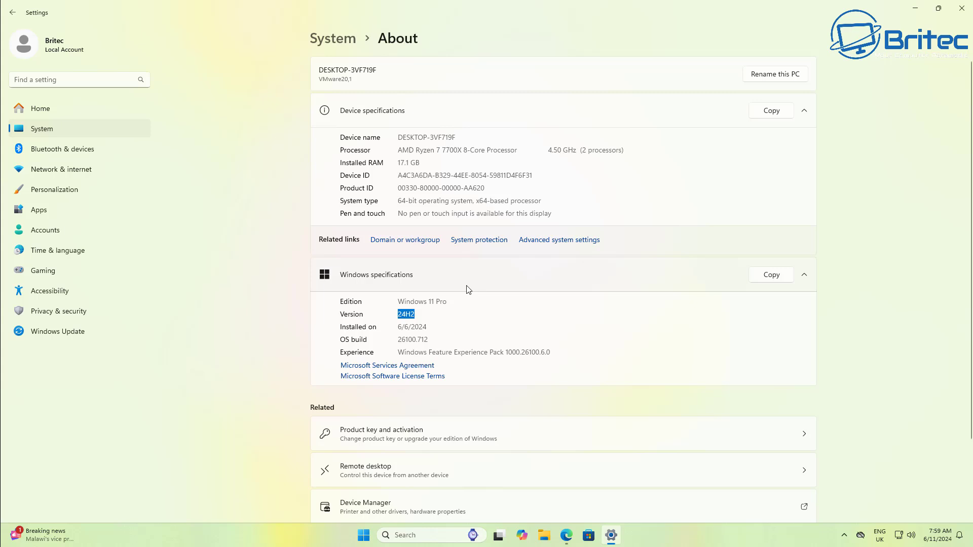
pyautogui.moveTo(445, 302); pyautogui.dragTo(364, 316)
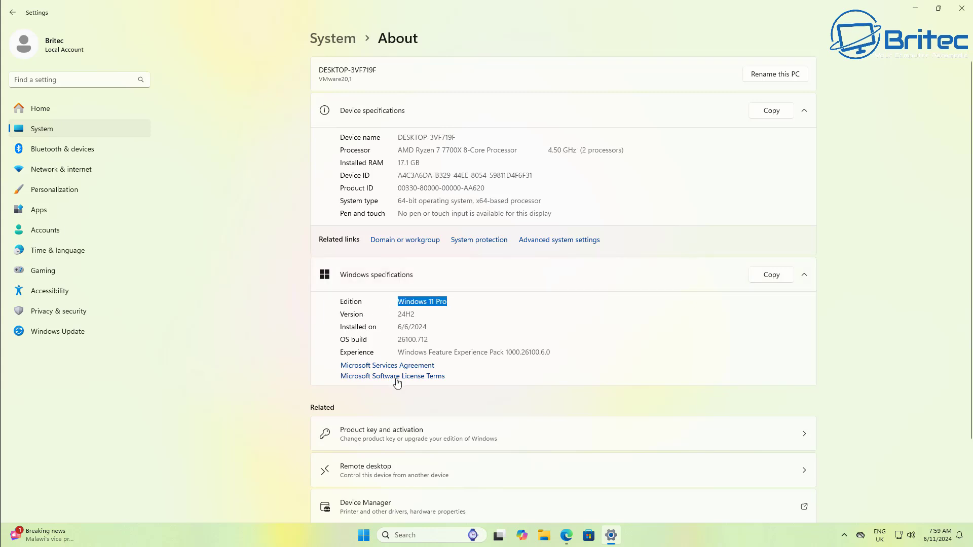
pyautogui.click(956, 11)
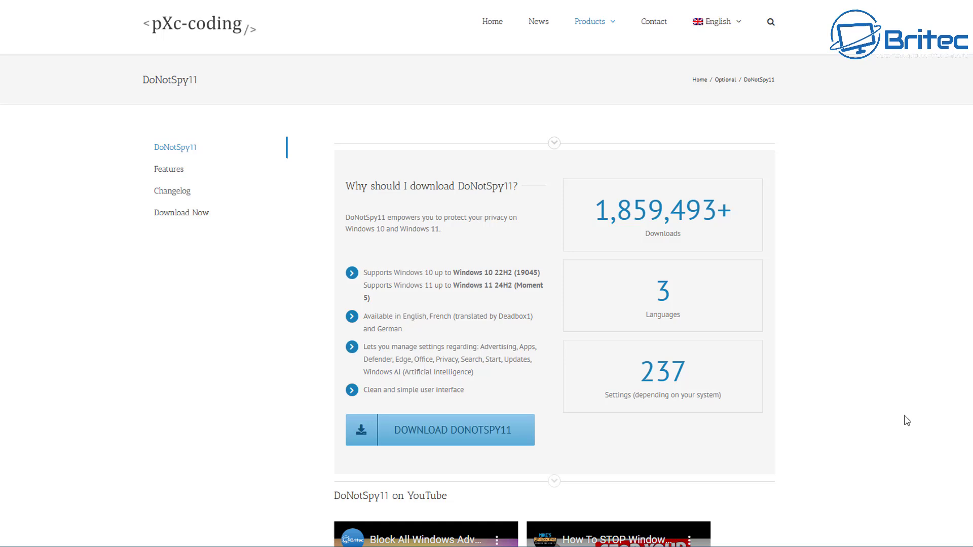
# Go to the DoNotSpy11 download page on the pXc-coding site.
pyautogui.click(456, 431)
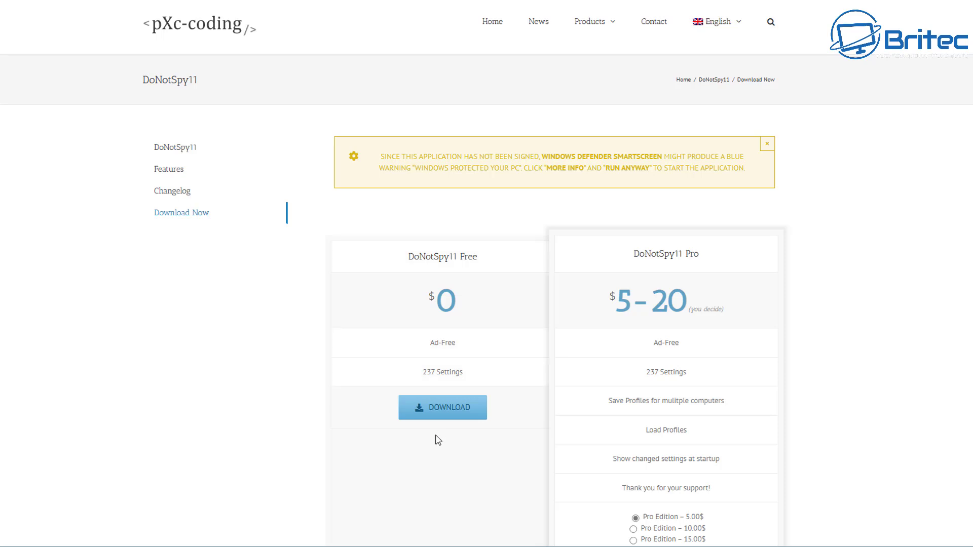
# Download the free DoNotSpy11 setup and keep it despite the SmartScreen warning, selecting the notice text.
pyautogui.click(441, 408)
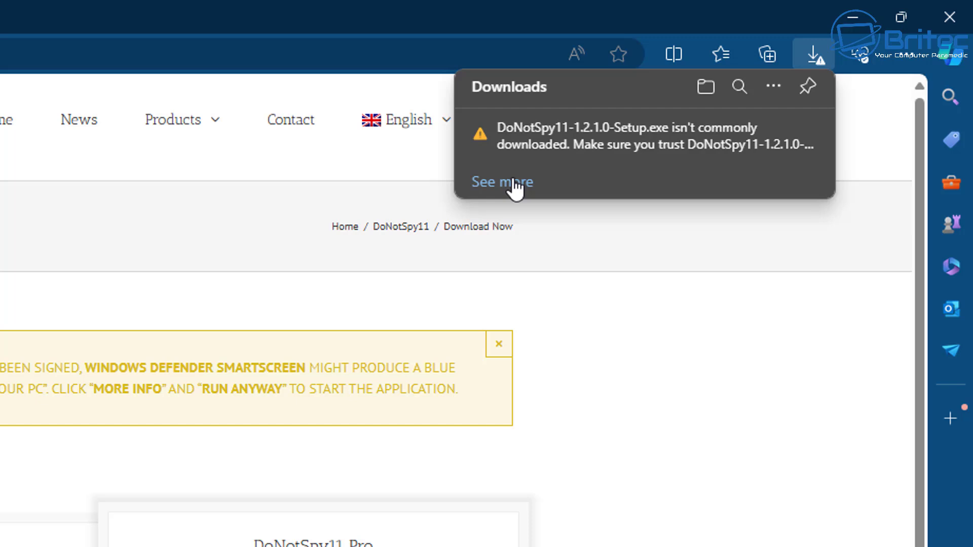
pyautogui.click(802, 134)
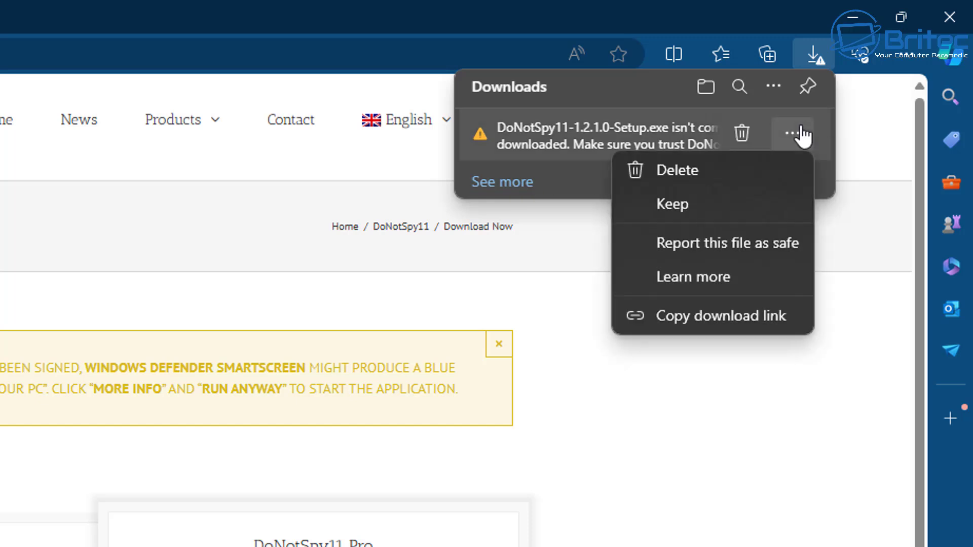
pyautogui.click(679, 204)
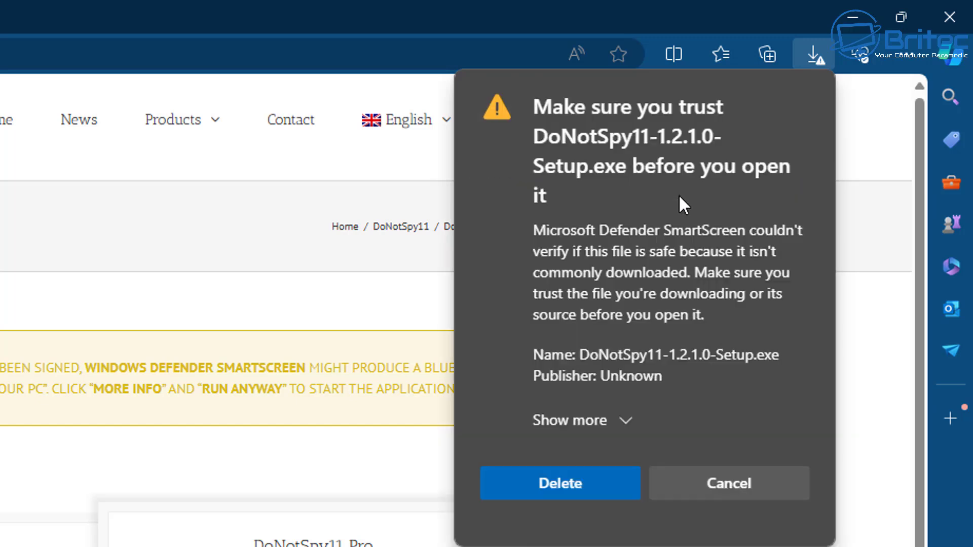
pyautogui.click(626, 421)
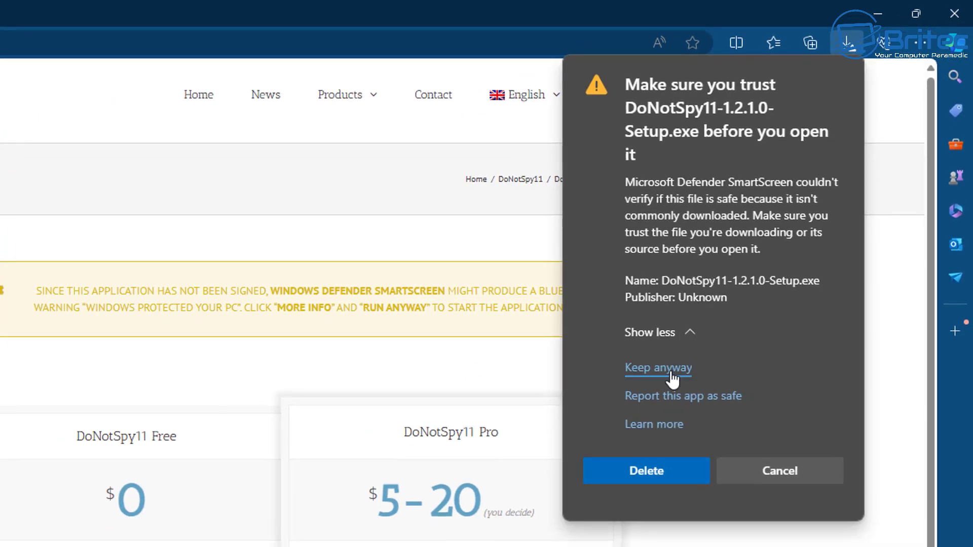
pyautogui.click(672, 369)
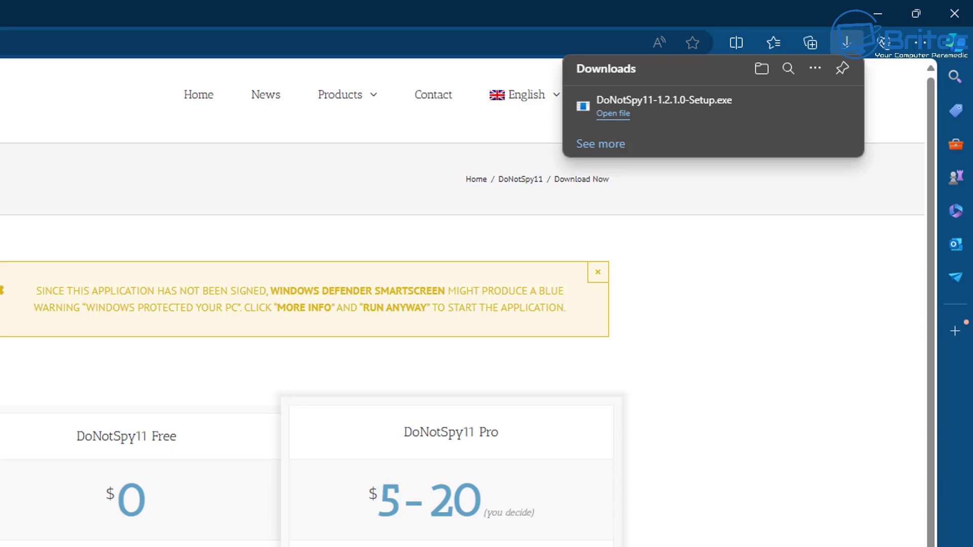
pyautogui.moveTo(36, 290); pyautogui.dragTo(503, 304)
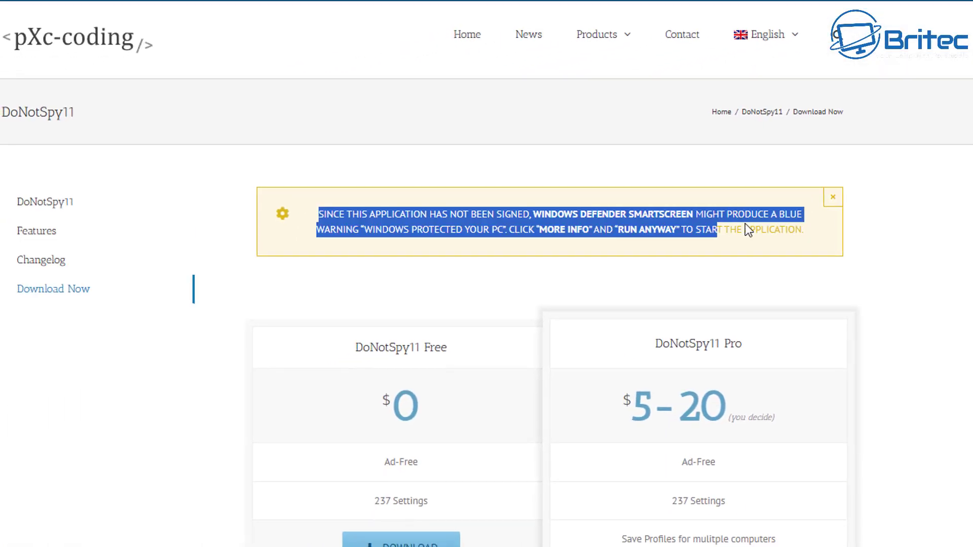
pyautogui.moveTo(745, 223); pyautogui.dragTo(836, 230)
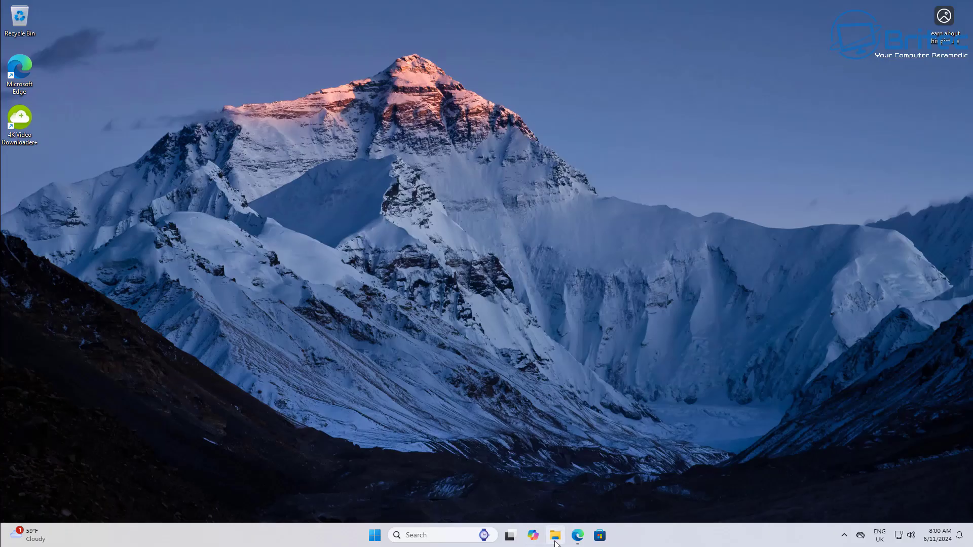
# Run DoNotSpy11-1.2.1.0-Setup from the Downloads folder in File Explorer, then close Explorer.
pyautogui.click(555, 532)
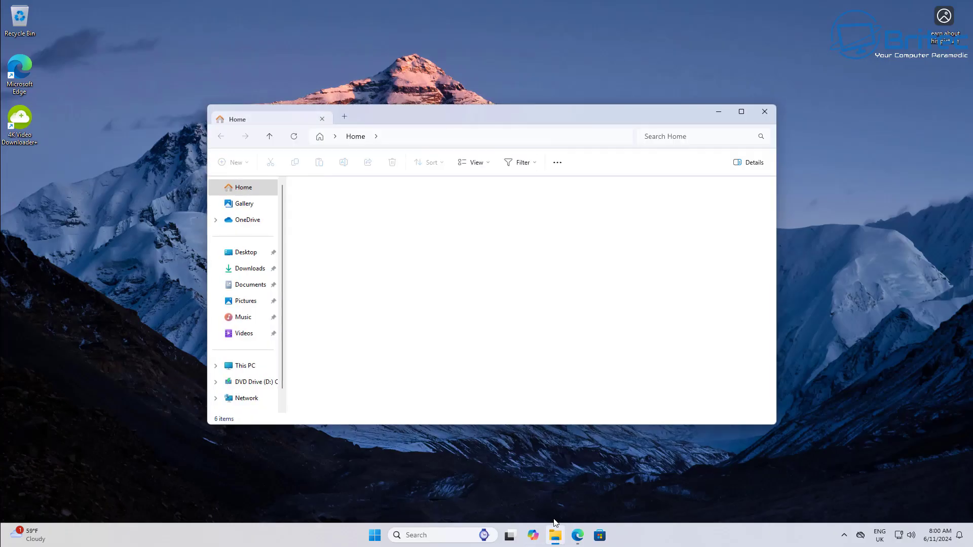
pyautogui.click(256, 268)
pyautogui.doubleClick(336, 213)
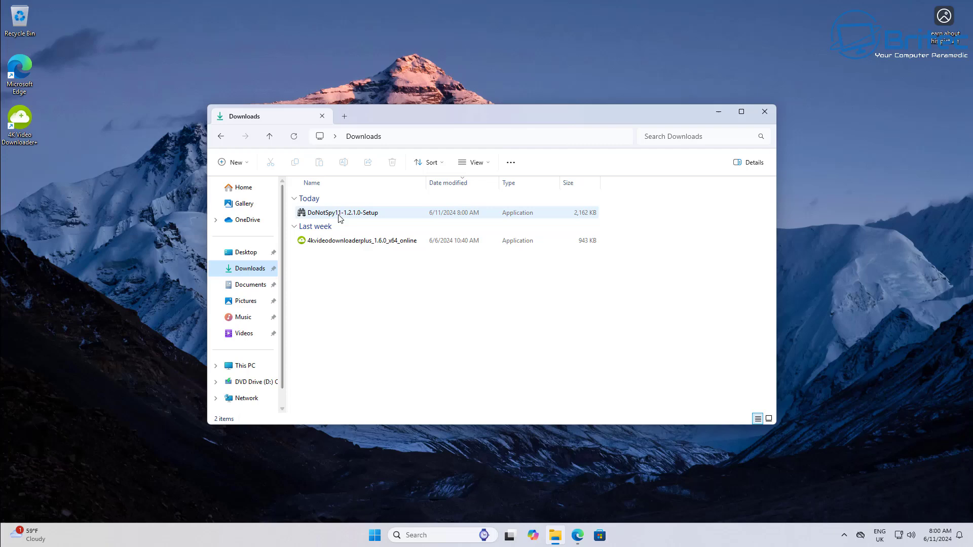
pyautogui.click(772, 114)
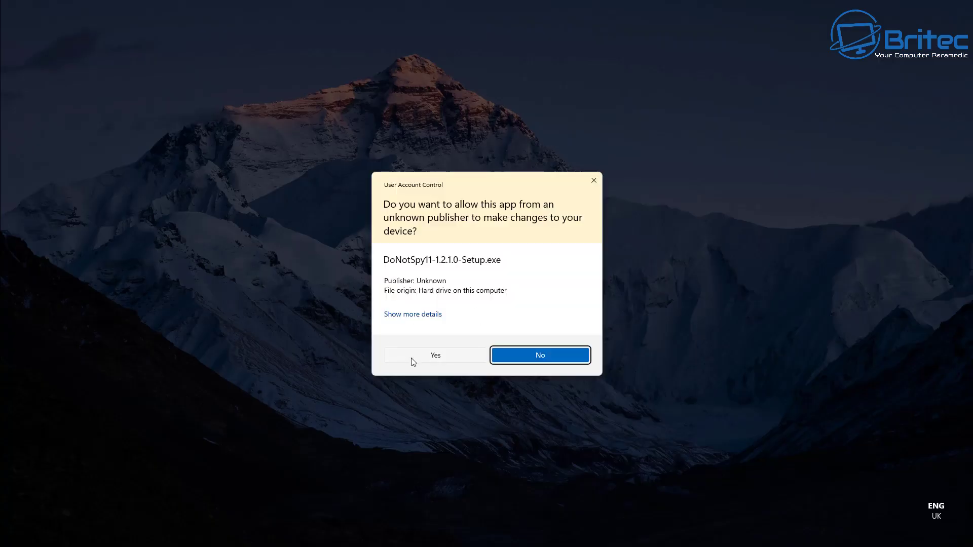
# Approve UAC, choose English, keep default folders and add a desktop shortcut, then install.
pyautogui.click(412, 358)
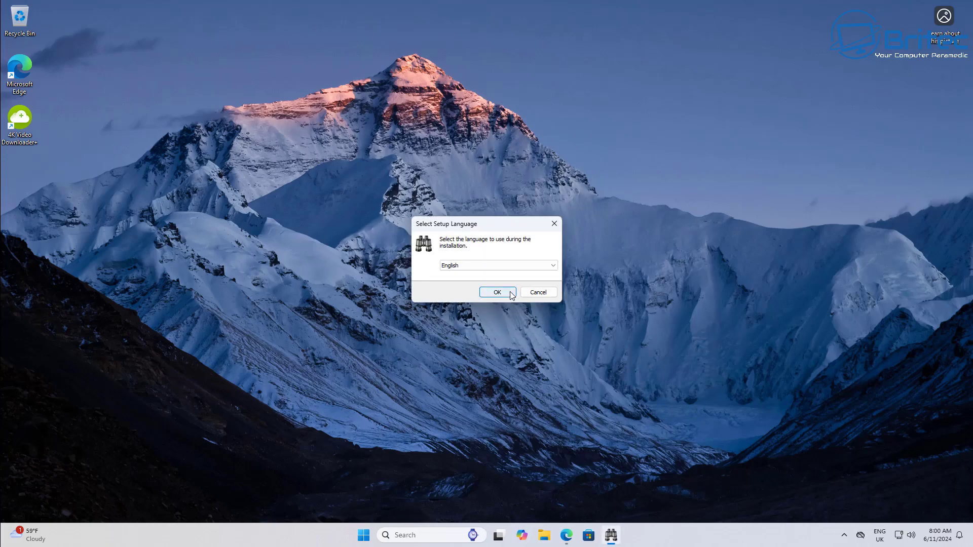
pyautogui.click(509, 294)
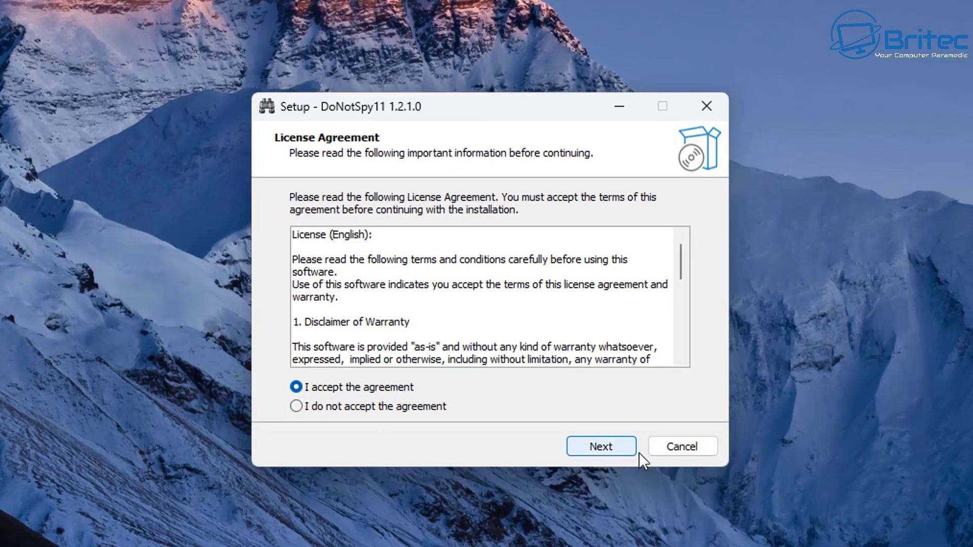
pyautogui.click(626, 452)
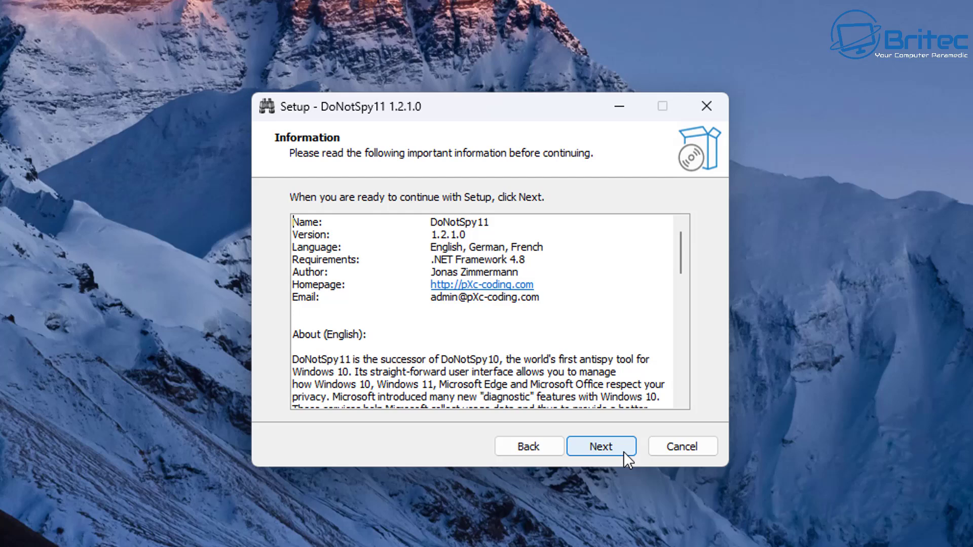
pyautogui.click(624, 451)
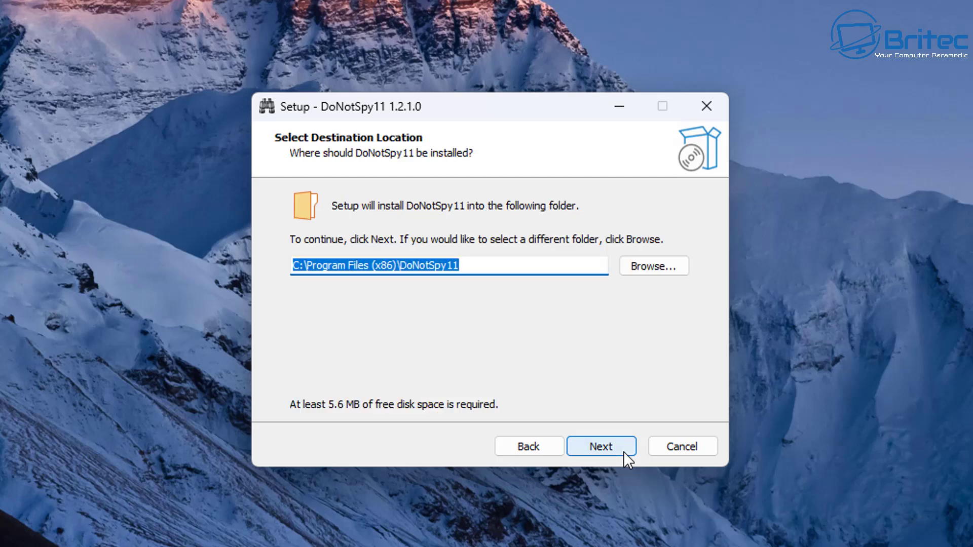
pyautogui.click(623, 452)
pyautogui.click(623, 451)
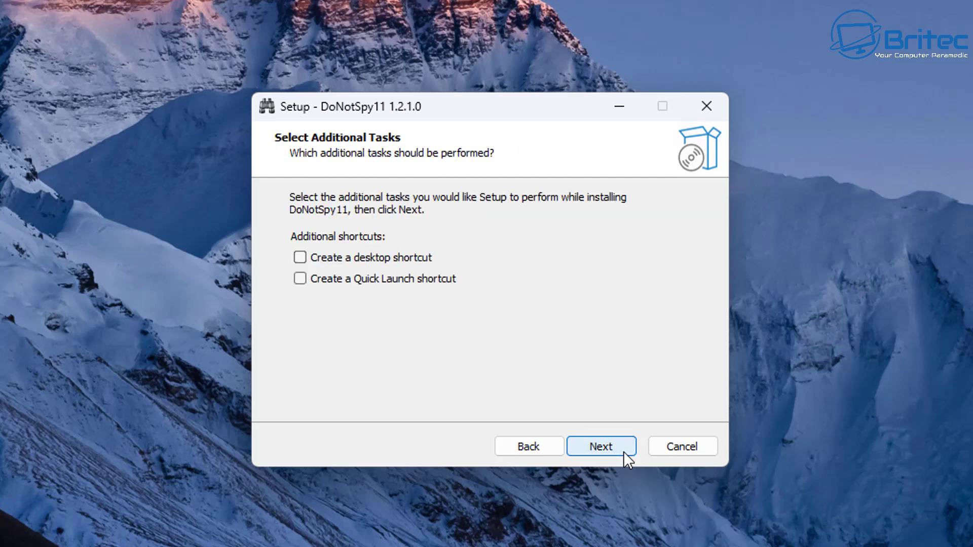
pyautogui.click(366, 256)
pyautogui.click(597, 444)
pyautogui.click(597, 444)
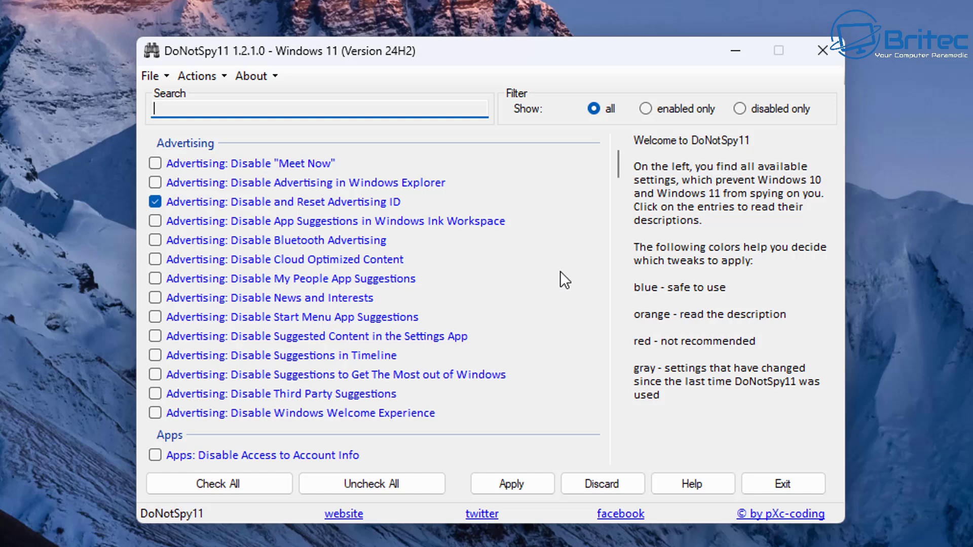
# Scroll through the Advertising and Apps tweak lists in DoNotSpy11.
pyautogui.scroll(-3, 560, 274)
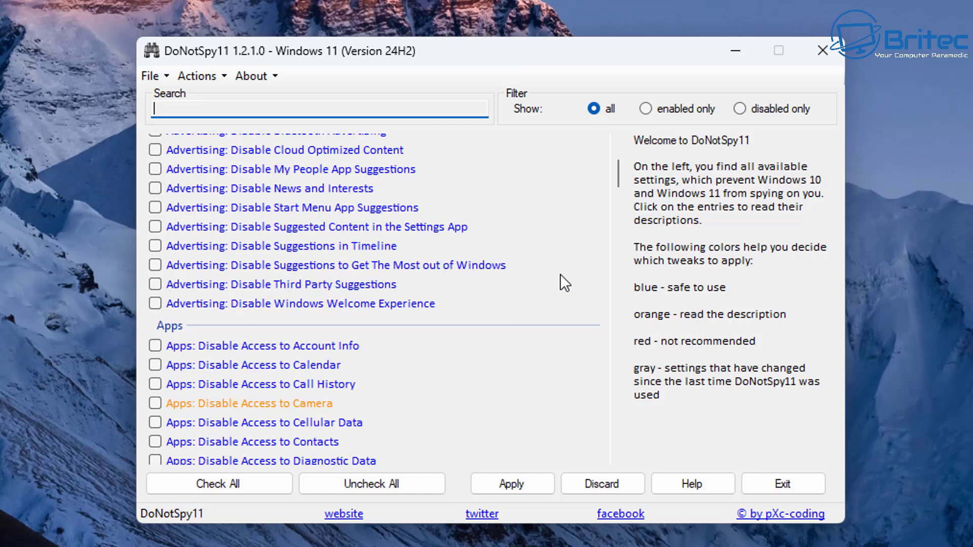
pyautogui.scroll(-1, 564, 283)
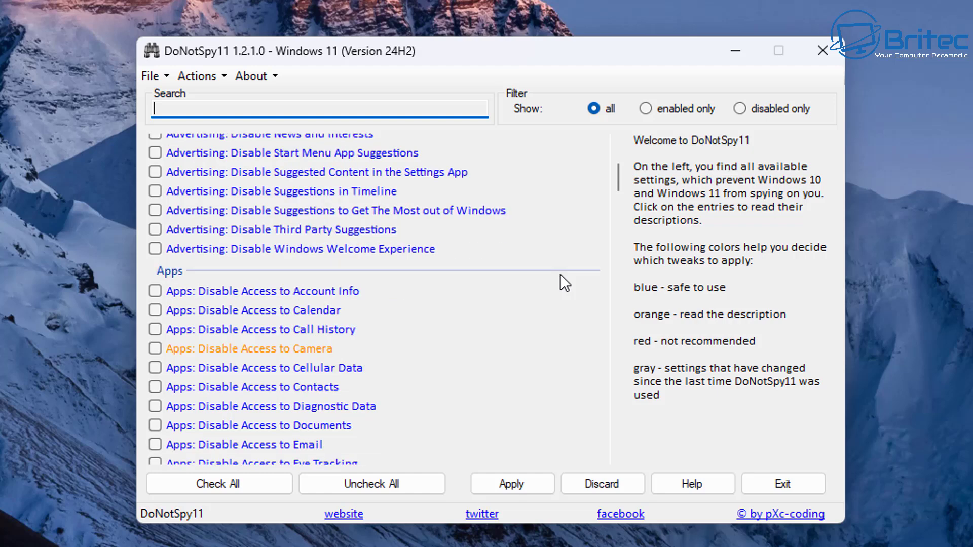
pyautogui.scroll(-2, 561, 274)
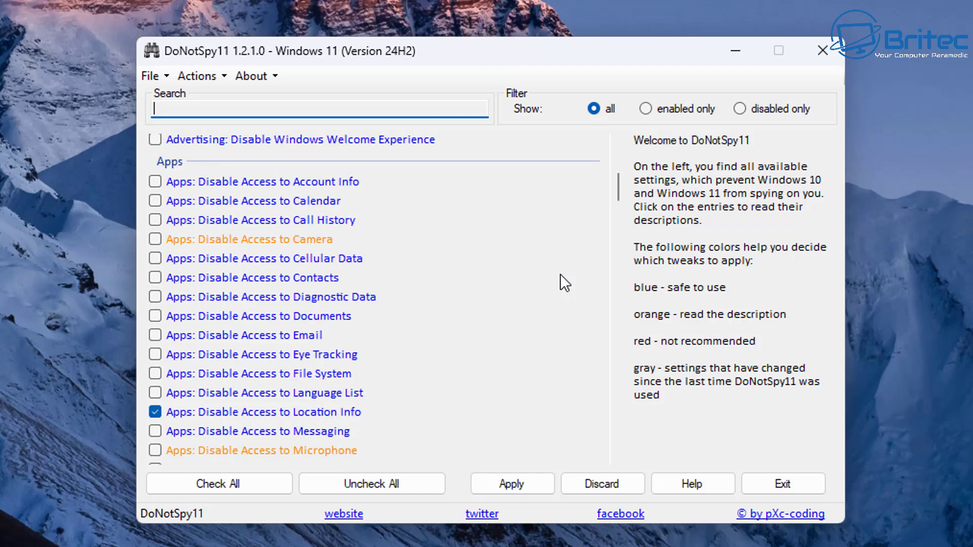
pyautogui.scroll(-3, 560, 275)
pyautogui.scroll(-2, 561, 284)
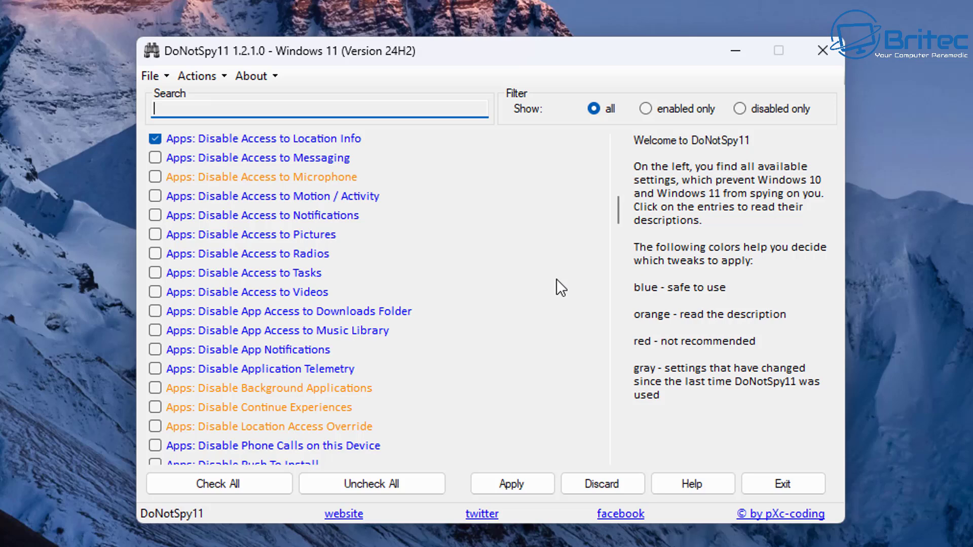
pyautogui.scroll(-2, 557, 279)
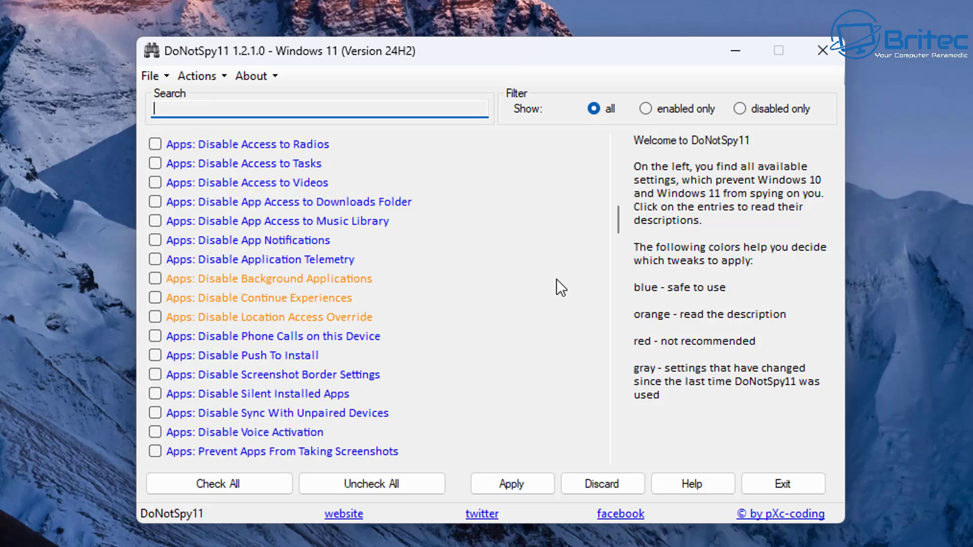
pyautogui.scroll(-3, 557, 280)
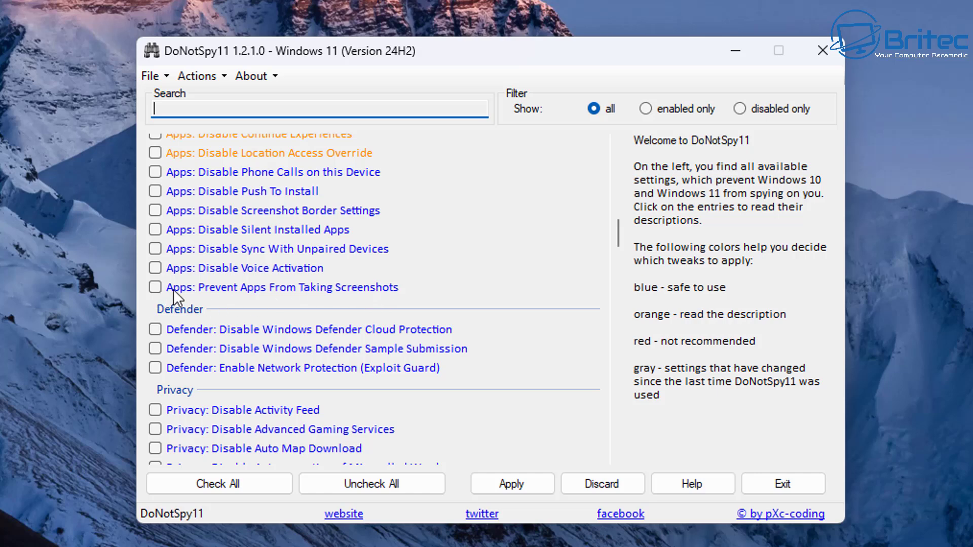
pyautogui.click(155, 288)
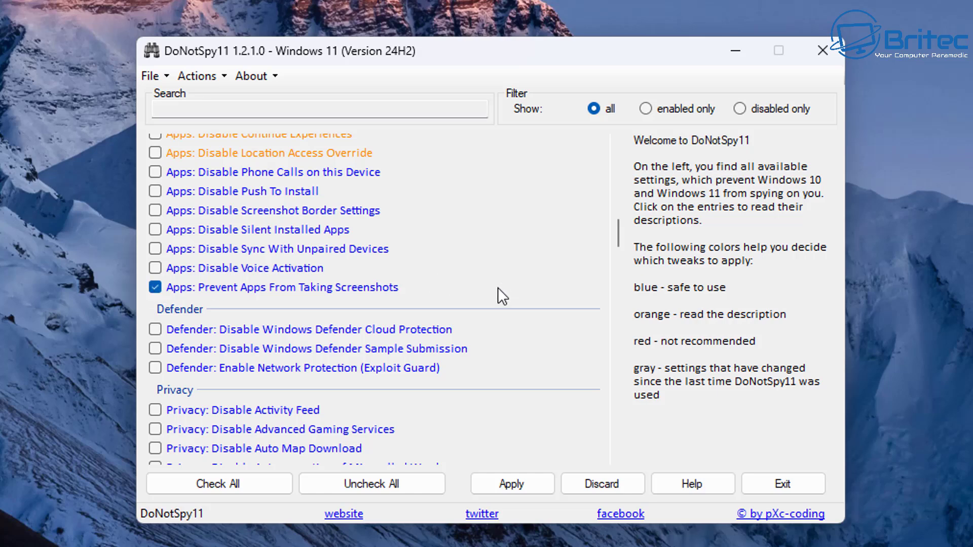
pyautogui.scroll(-2, 497, 288)
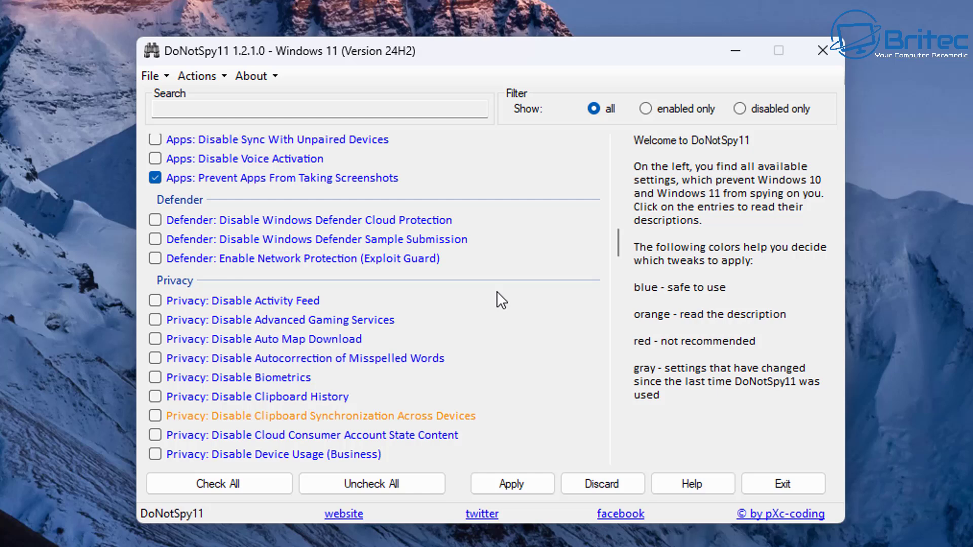
pyautogui.scroll(-3, 494, 295)
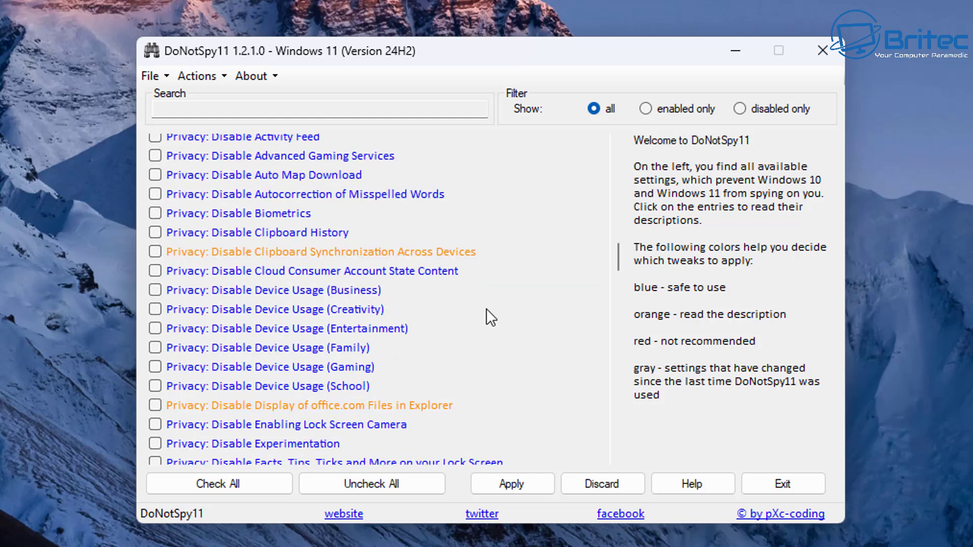
pyautogui.scroll(-3, 486, 310)
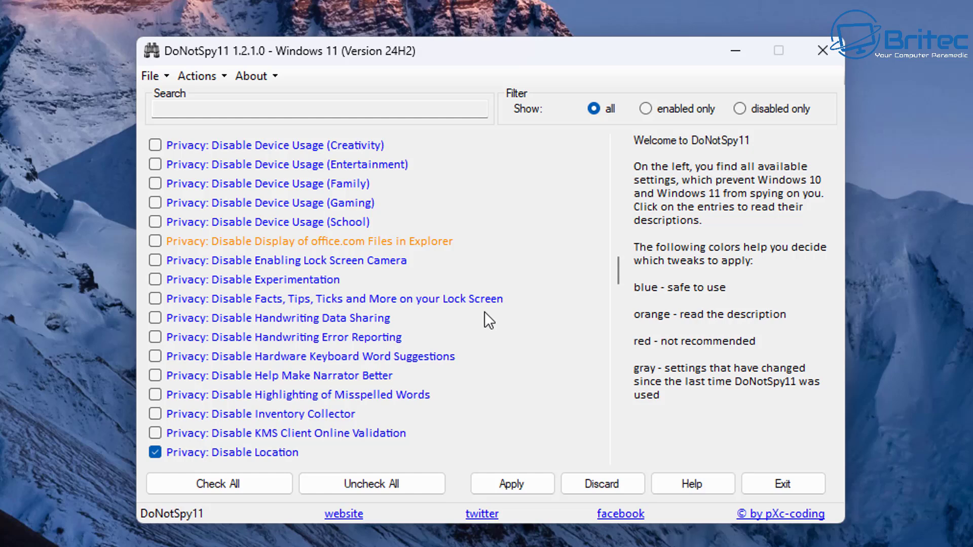
pyautogui.scroll(-2, 485, 319)
pyautogui.scroll(-2, 478, 321)
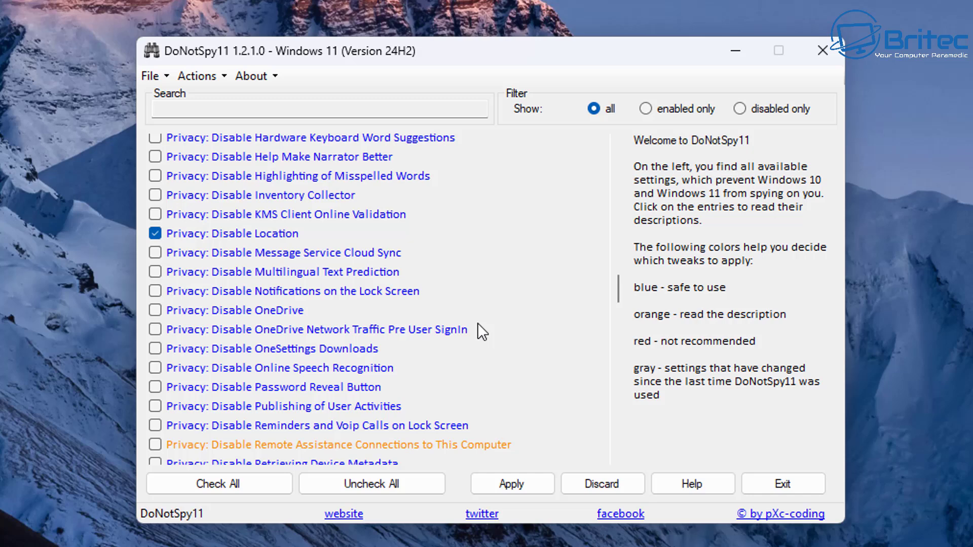
pyautogui.scroll(-2, 478, 324)
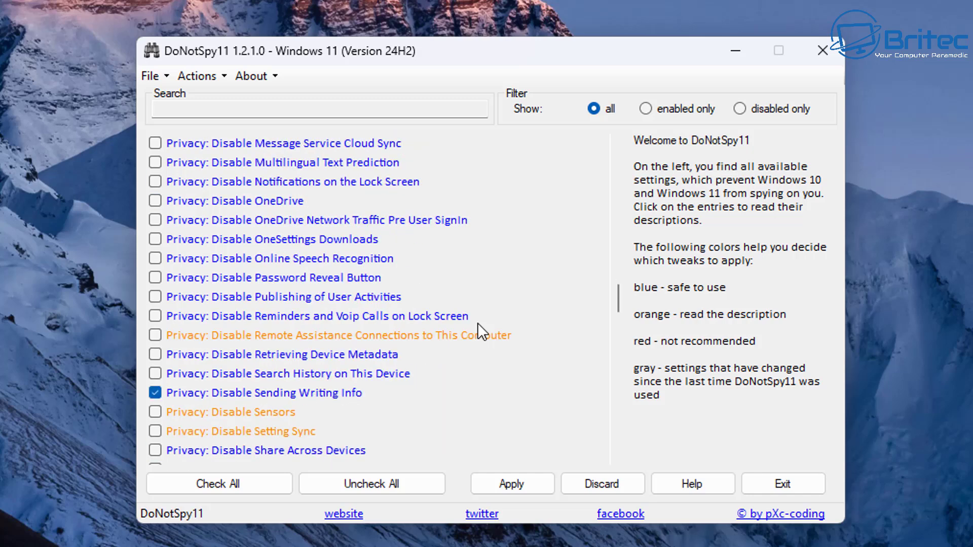
pyautogui.scroll(-1, 477, 323)
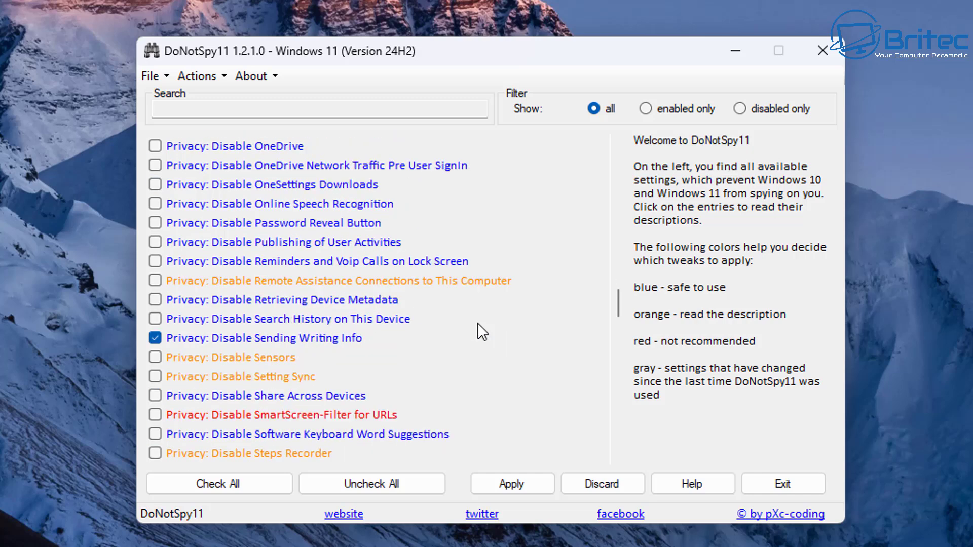
pyautogui.scroll(-1, 477, 332)
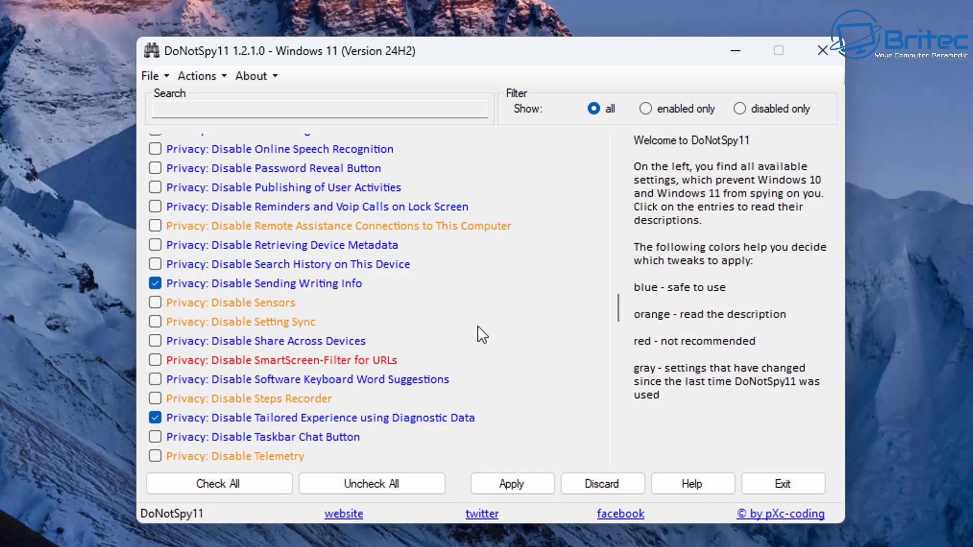
pyautogui.scroll(-2, 477, 326)
pyautogui.scroll(-1, 478, 326)
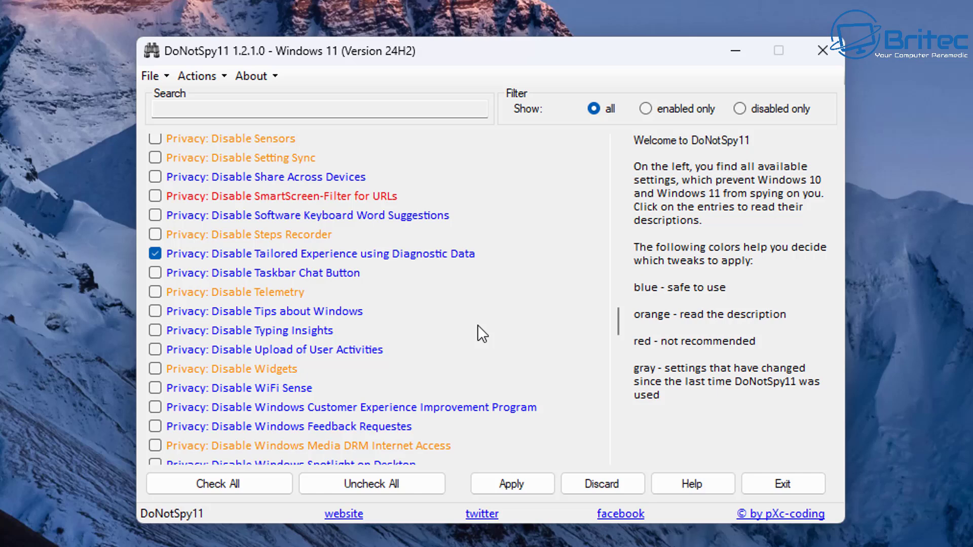
pyautogui.scroll(-1, 477, 325)
pyautogui.scroll(-1, 484, 327)
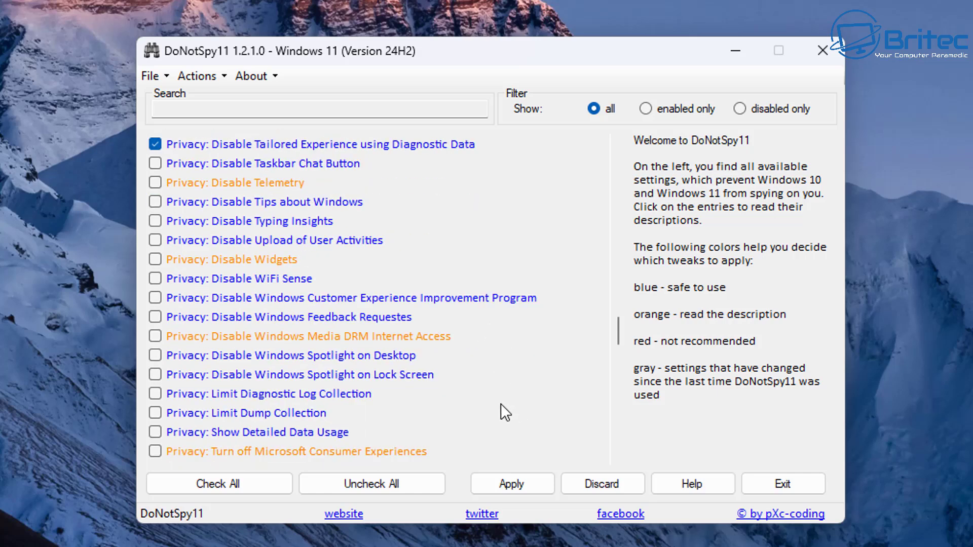
pyautogui.scroll(-2, 499, 405)
pyautogui.scroll(-1, 486, 413)
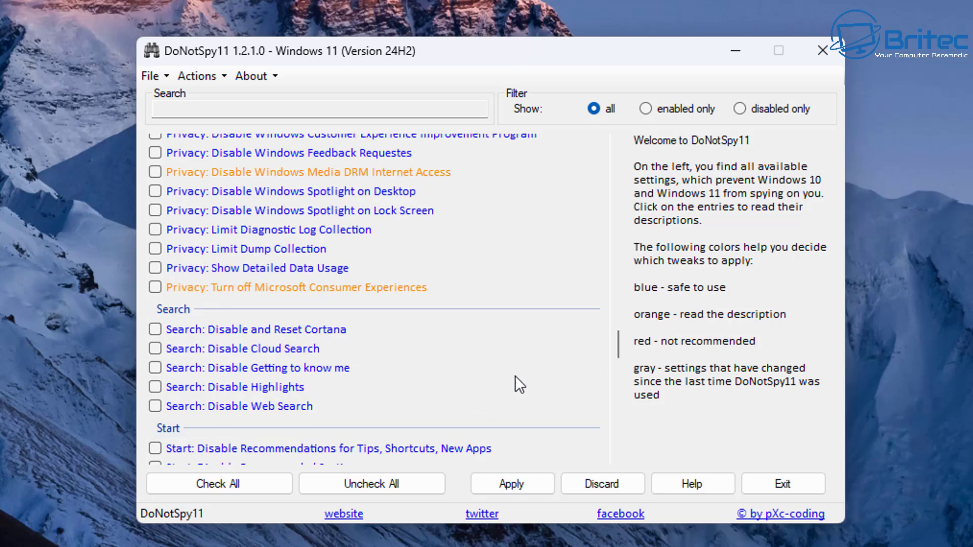
pyautogui.scroll(-2, 515, 383)
pyautogui.scroll(-2, 515, 378)
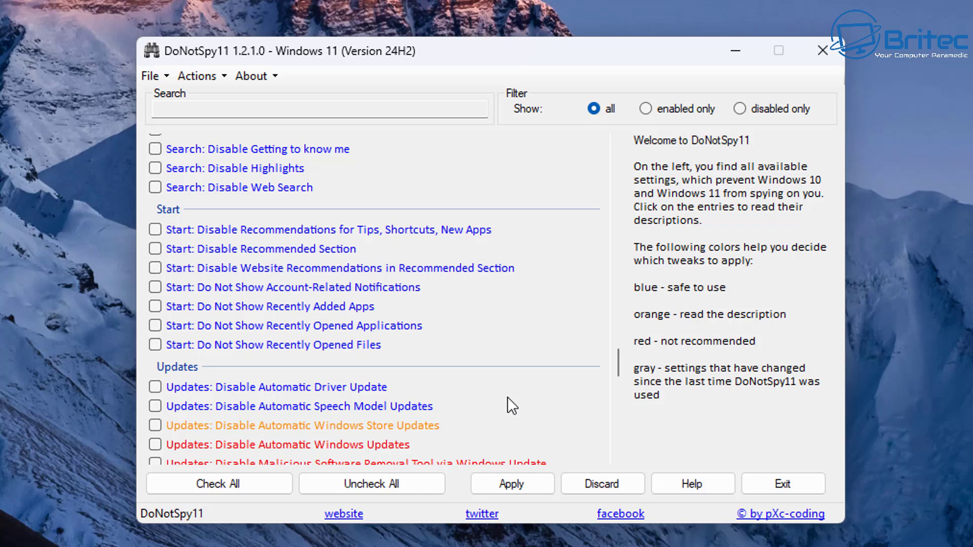
# Tick 'AI: Disable Copilot' and 'AI: Disable Taskbar Copilot Button', then return to the list top.
pyautogui.scroll(-1, 508, 398)
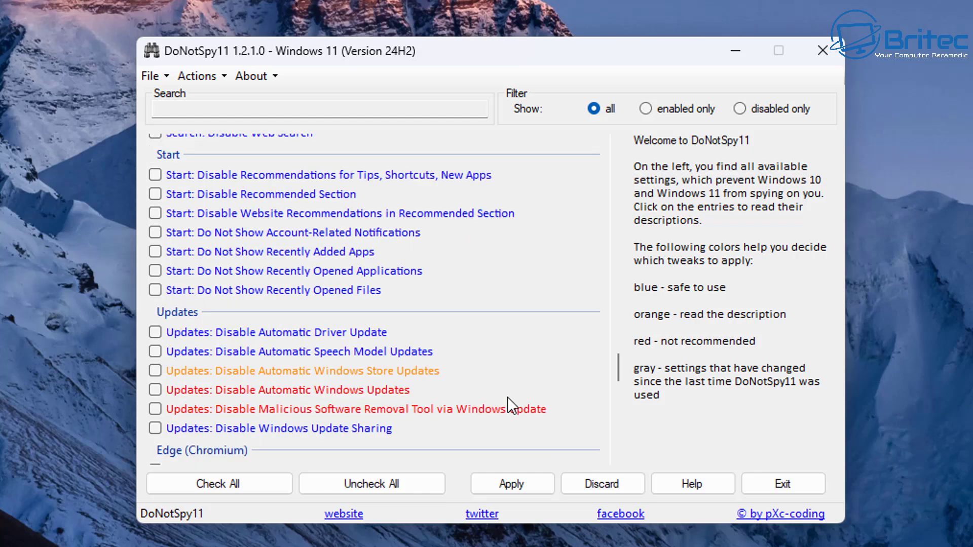
pyautogui.scroll(-3, 507, 398)
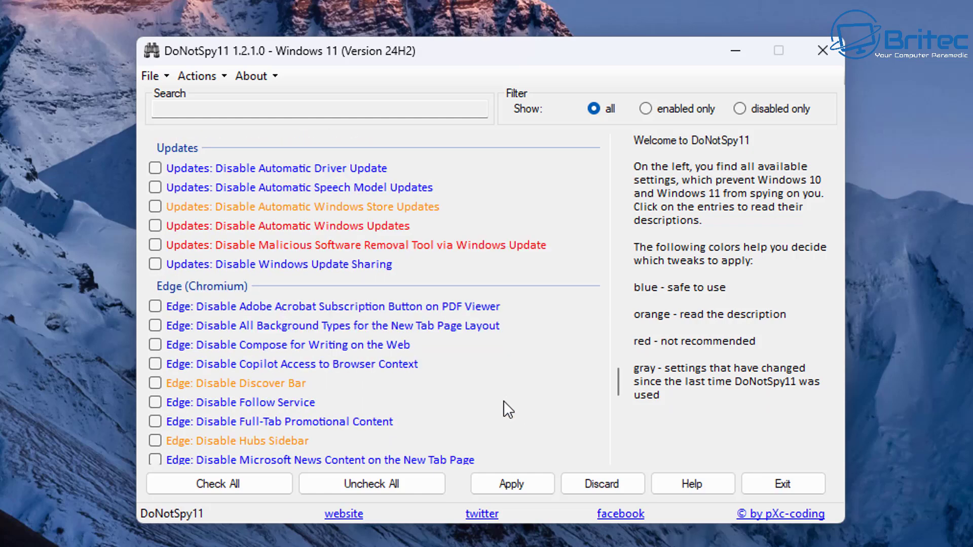
pyautogui.scroll(-3, 504, 401)
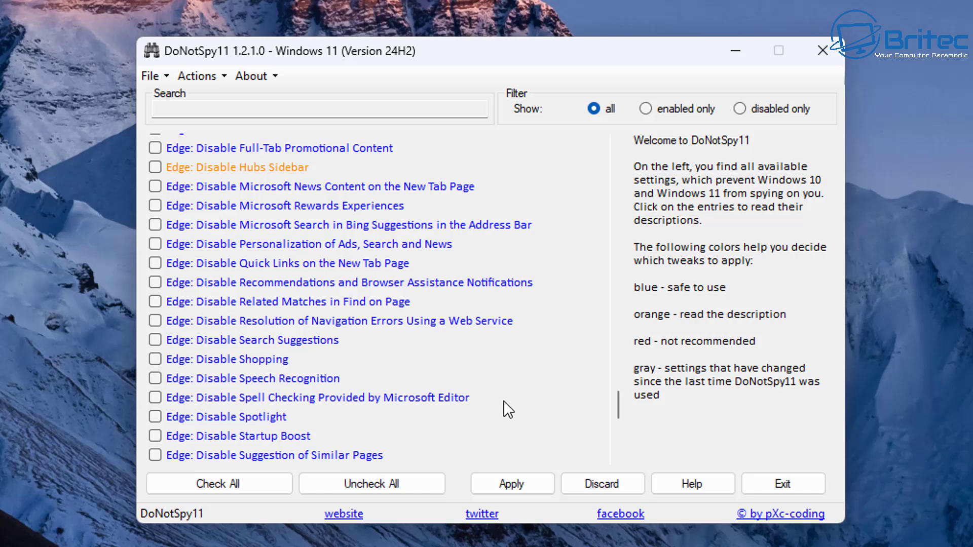
pyautogui.scroll(-3, 504, 402)
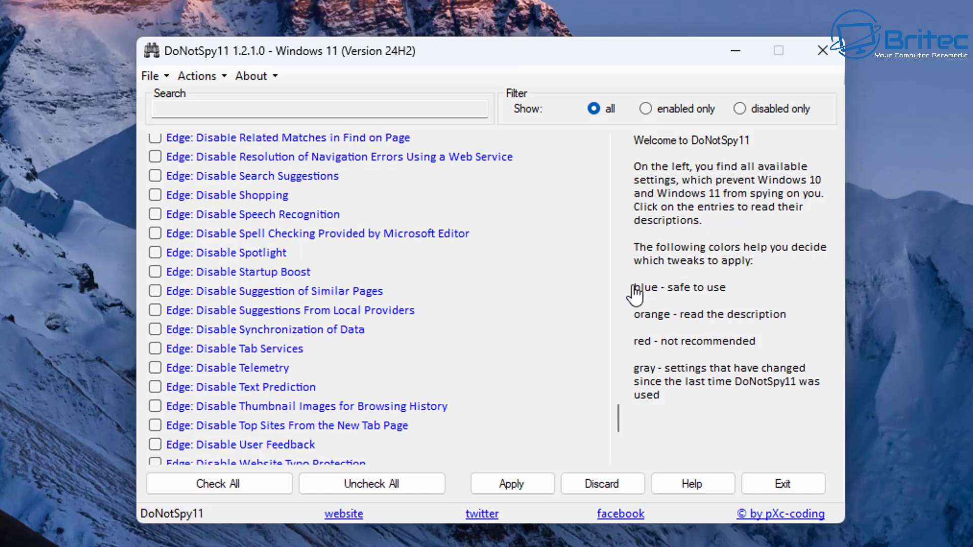
pyautogui.scroll(-3, 616, 285)
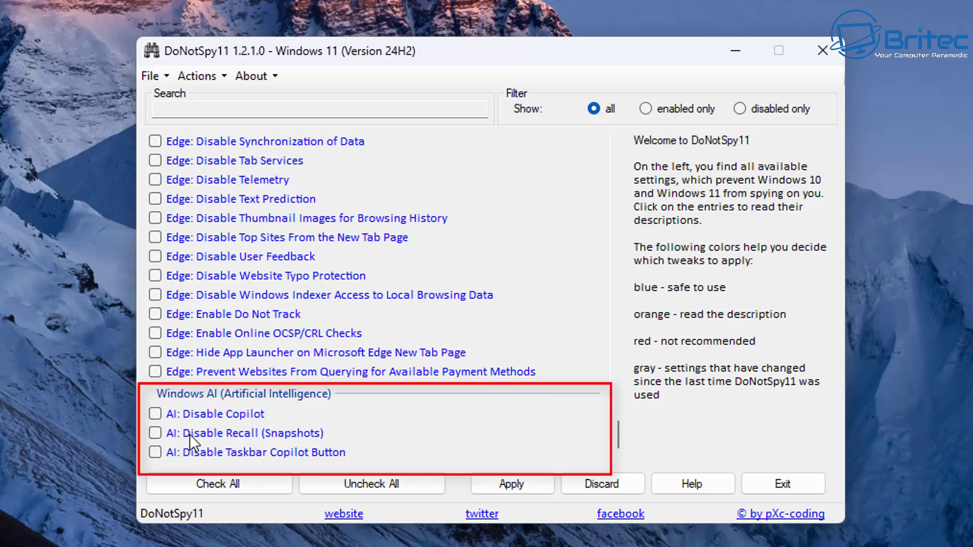
pyautogui.click(155, 414)
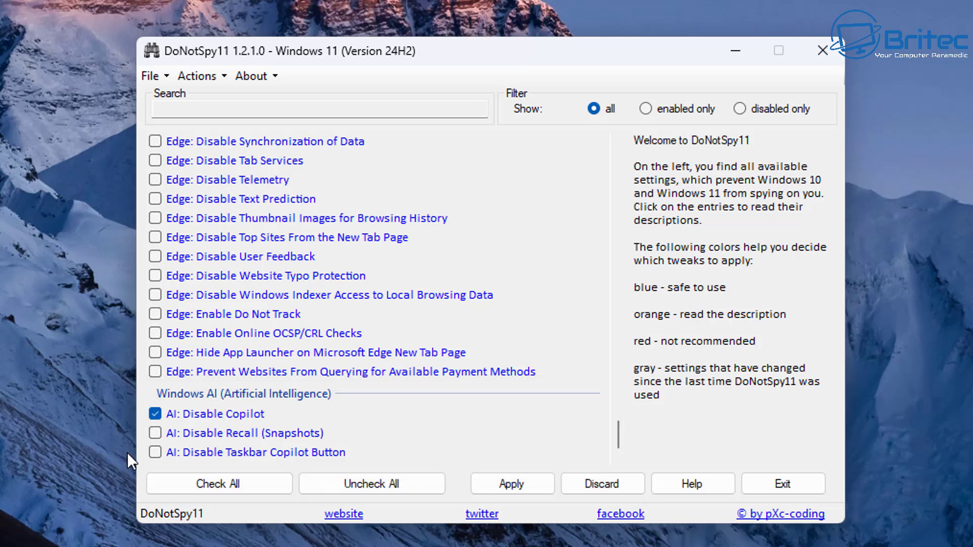
pyautogui.click(155, 452)
pyautogui.moveTo(613, 439); pyautogui.dragTo(639, 144)
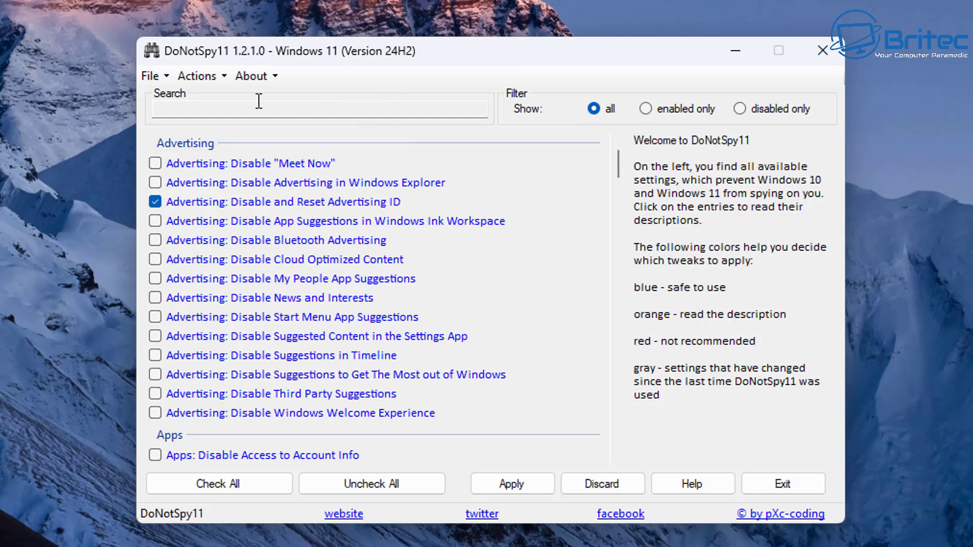
# Activate System Restore and create a restore point from DoNotSpy11's Actions menu.
pyautogui.click(226, 75)
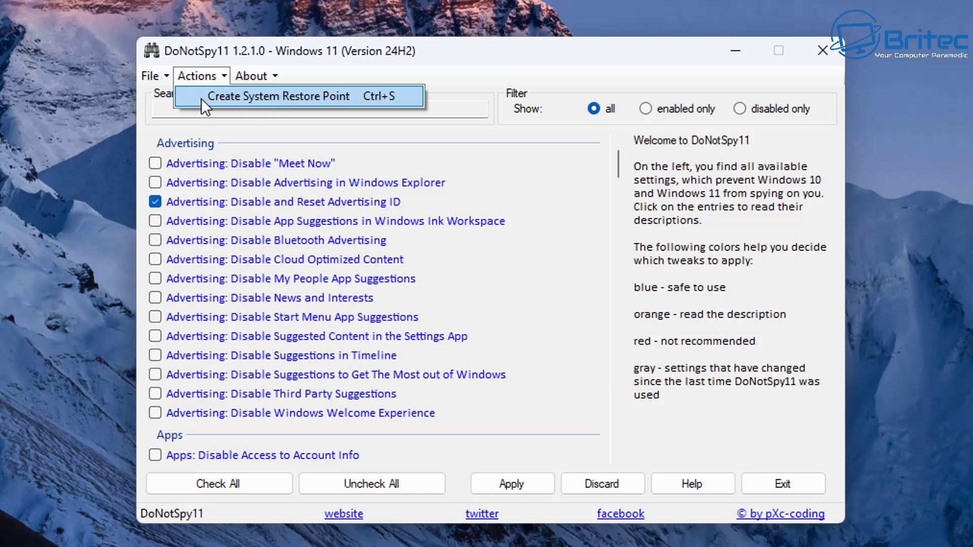
pyautogui.click(234, 101)
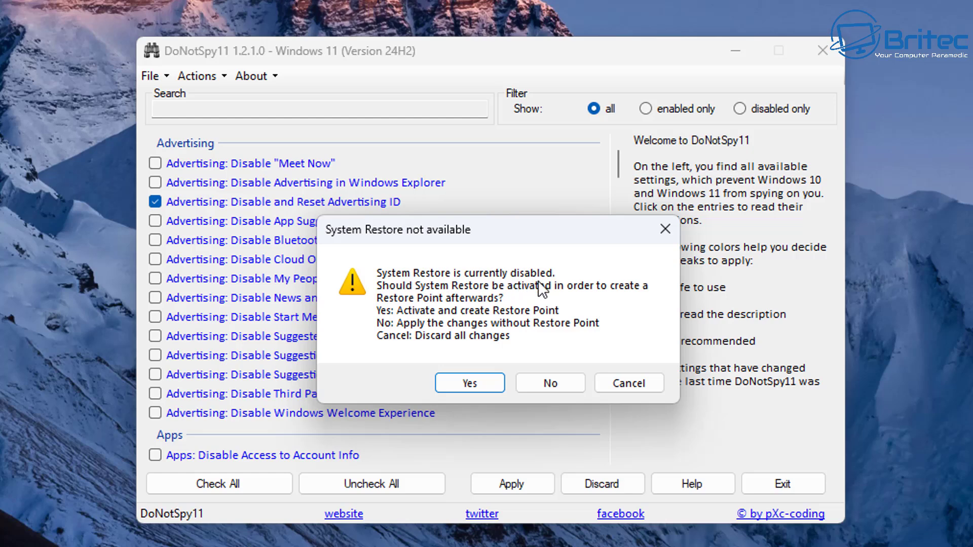
pyautogui.click(489, 389)
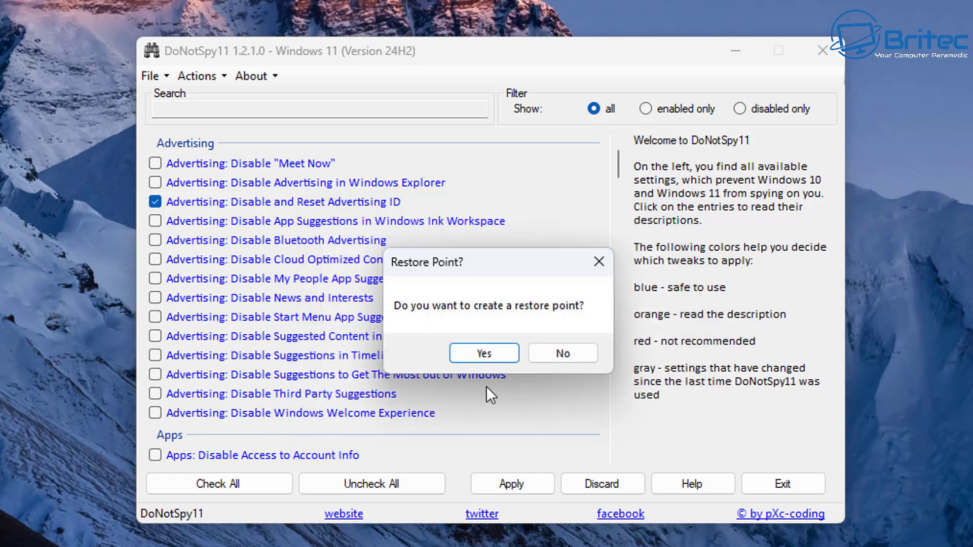
pyautogui.click(488, 360)
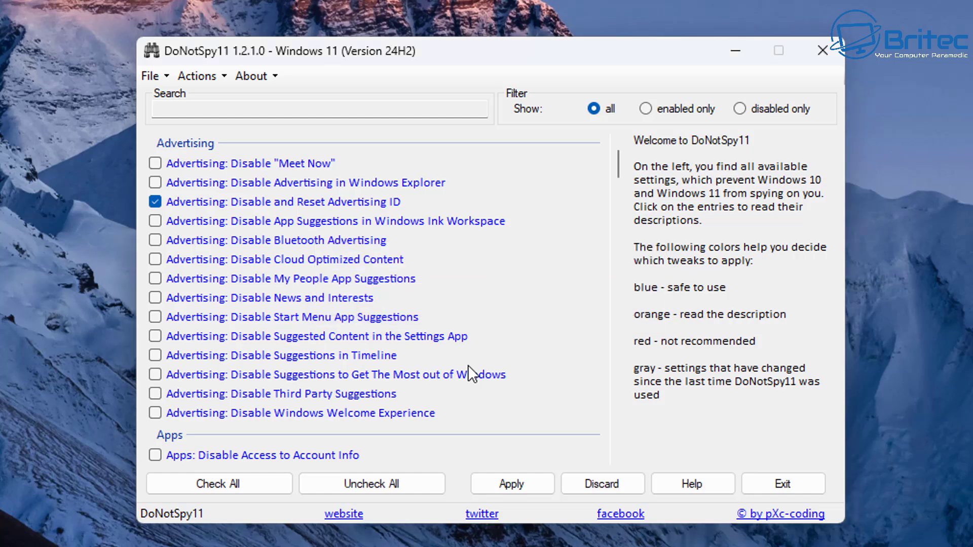
# Tick all tweaks, then untick the ones blocking app microphone and camera access.
pyautogui.click(205, 488)
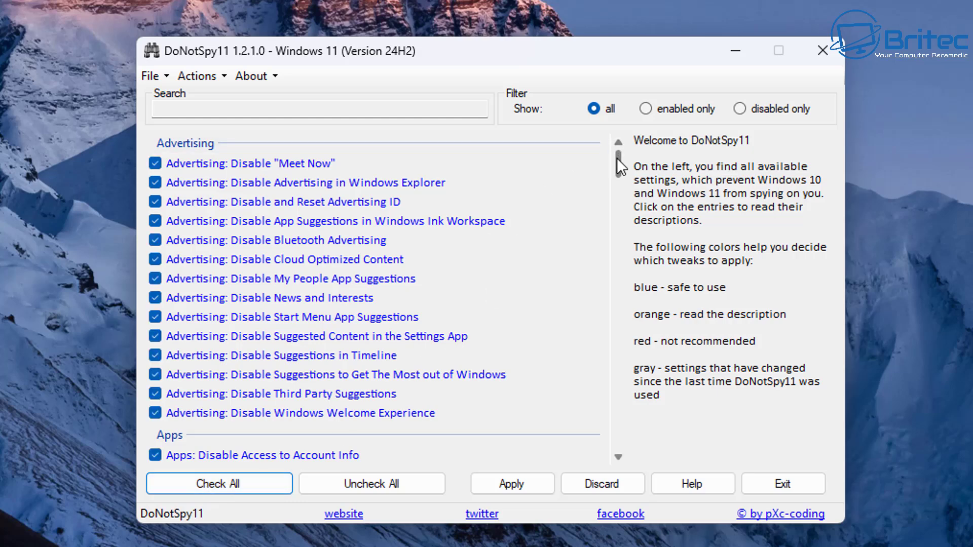
pyautogui.moveTo(616, 158); pyautogui.dragTo(614, 178)
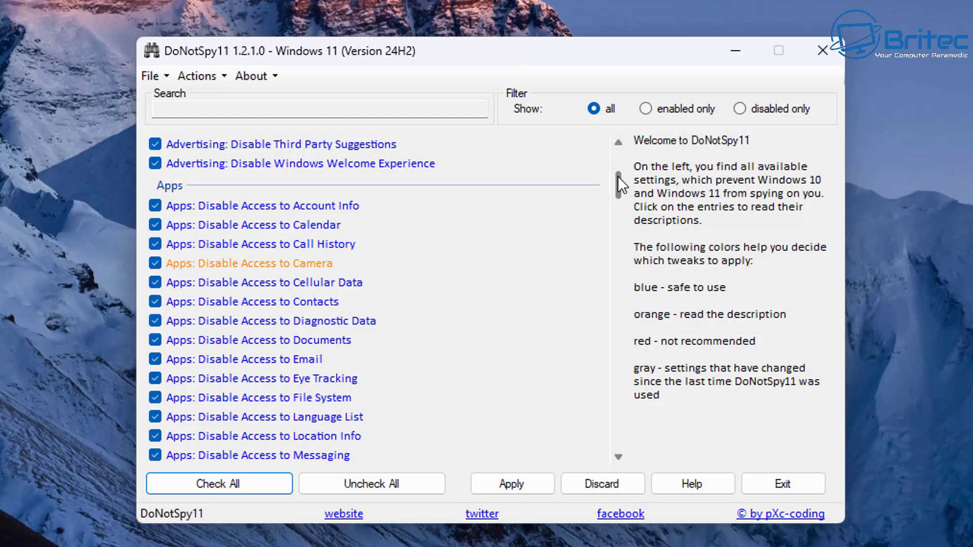
pyautogui.moveTo(619, 175); pyautogui.dragTo(610, 193)
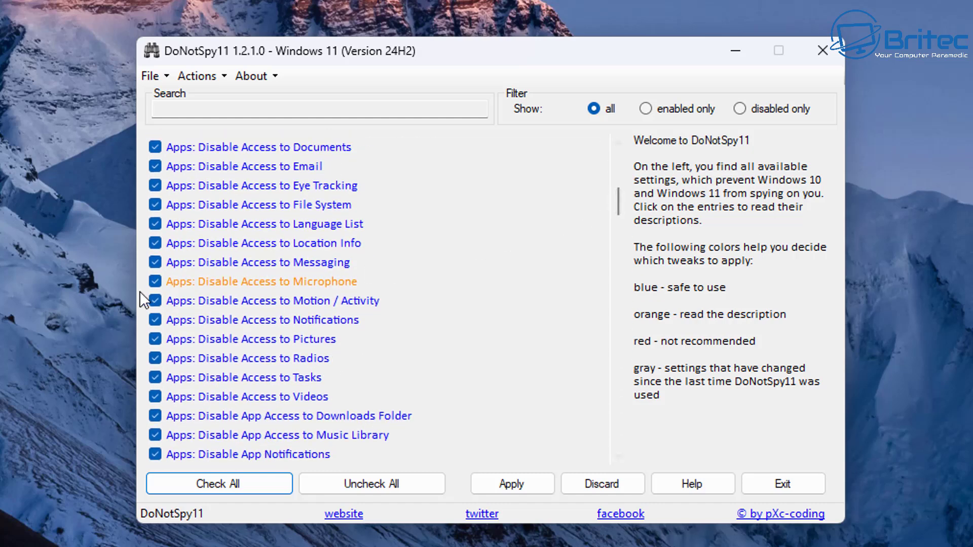
pyautogui.click(165, 281)
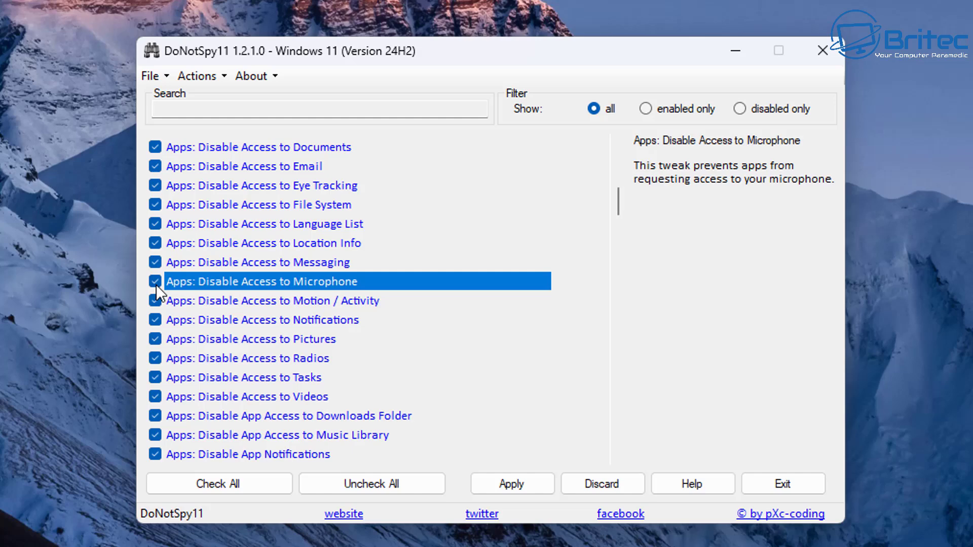
pyautogui.scroll(3, 412, 377)
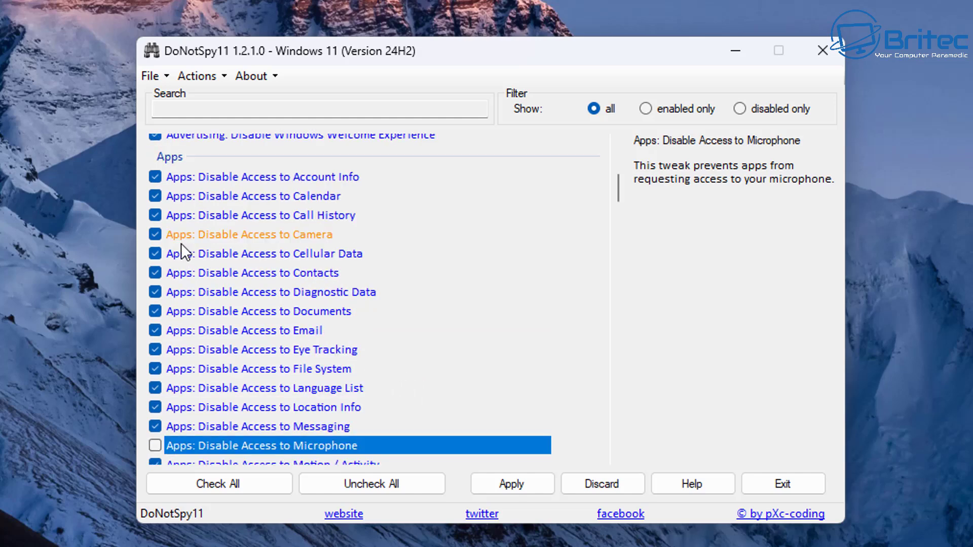
pyautogui.click(152, 236)
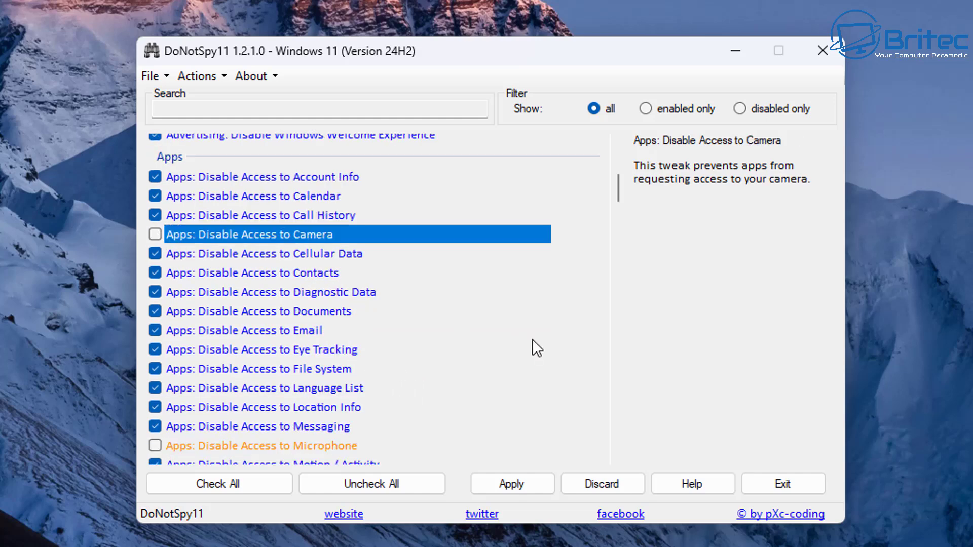
pyautogui.scroll(-8, 516, 343)
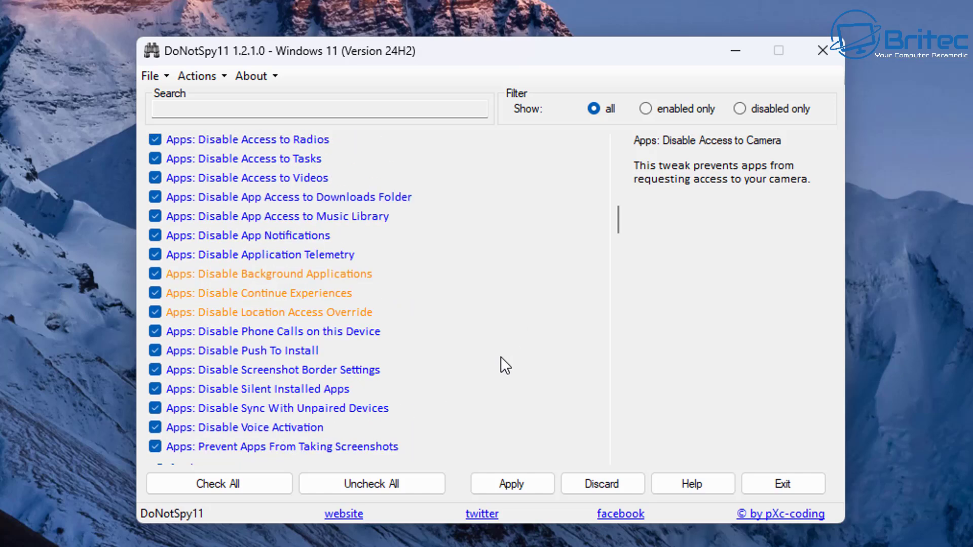
# Read descriptions of the Background Applications, Continue Experiences, Location, clipboard, Creativity and office.com tweaks.
pyautogui.click(238, 220)
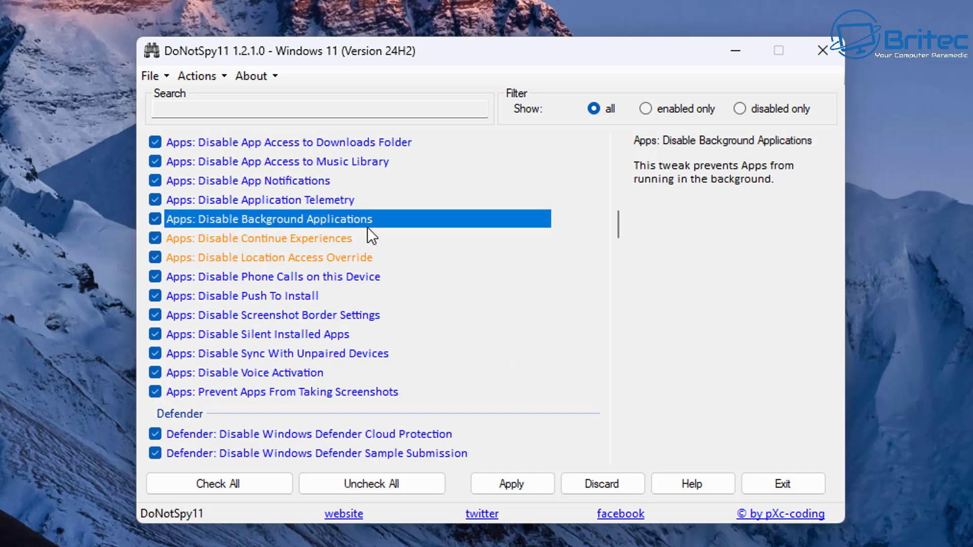
pyautogui.click(269, 239)
pyautogui.click(261, 260)
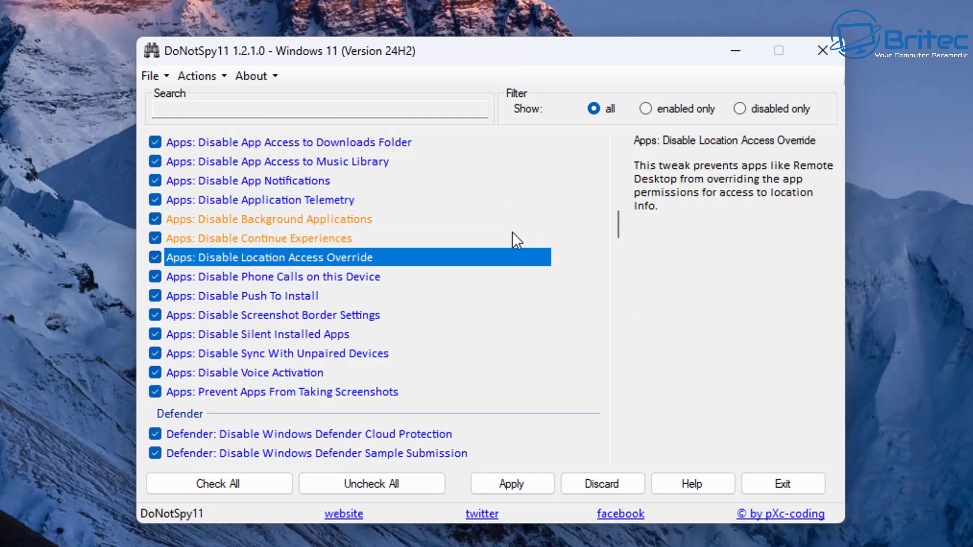
pyautogui.scroll(-5, 512, 232)
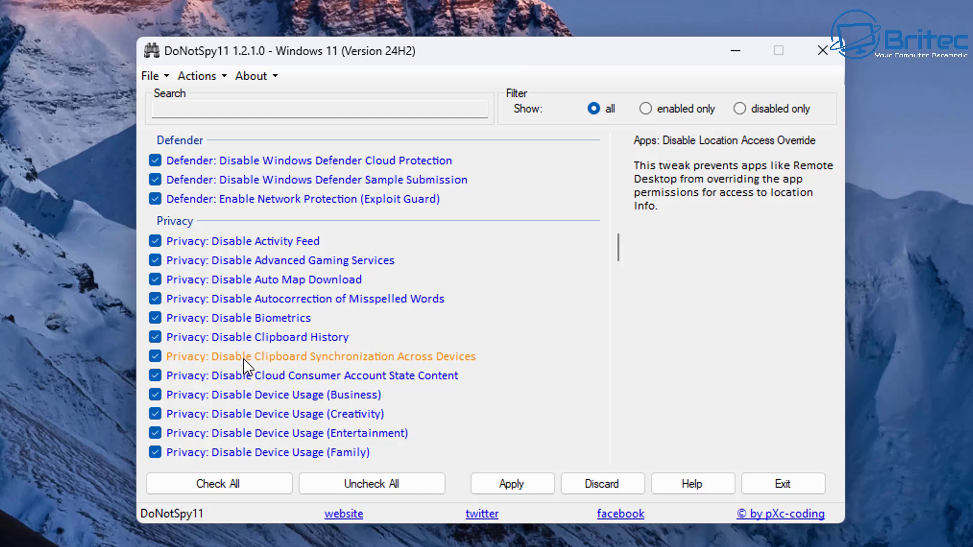
pyautogui.click(335, 358)
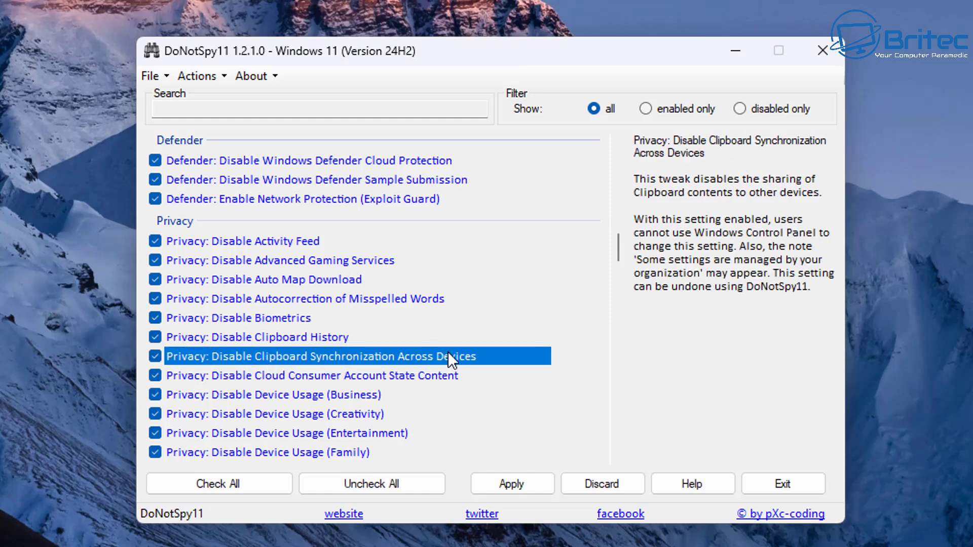
pyautogui.click(381, 413)
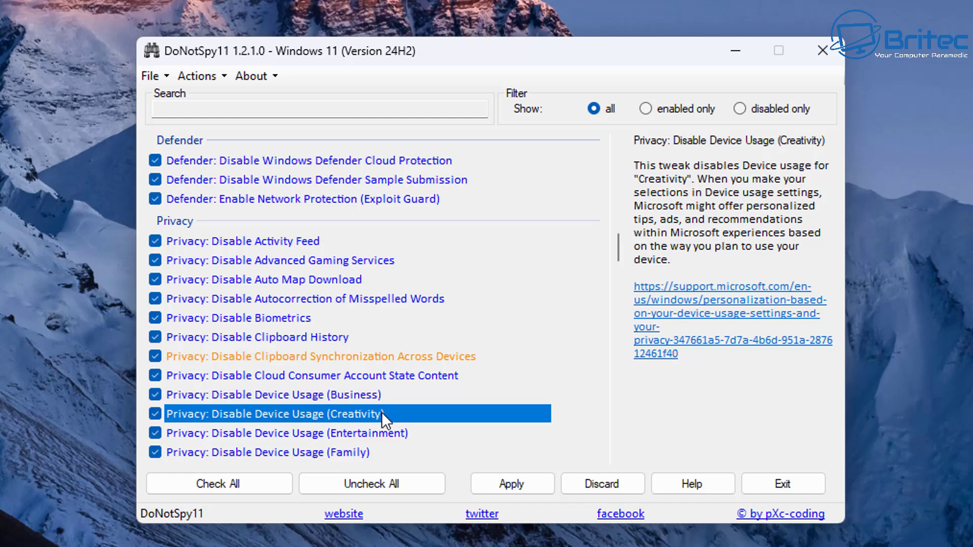
pyautogui.scroll(-5, 452, 355)
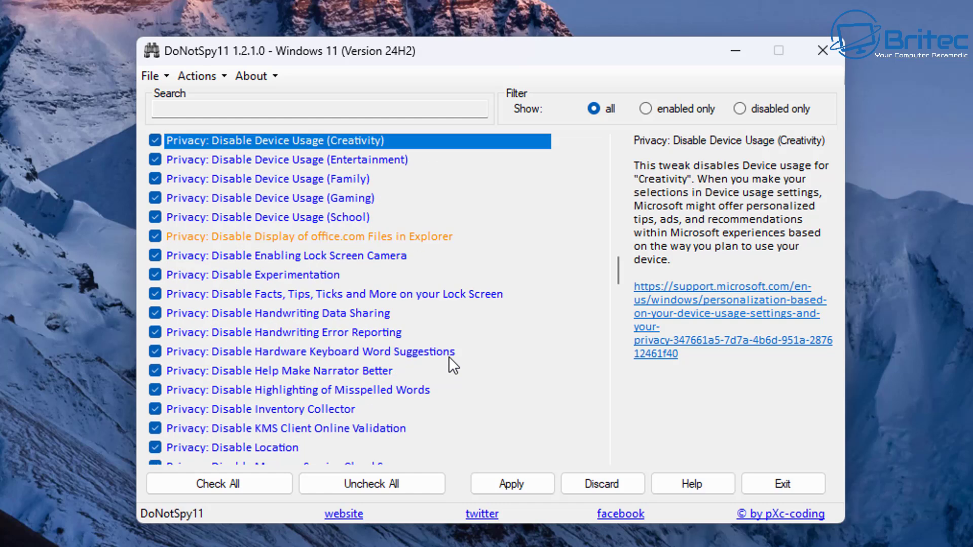
pyautogui.click(389, 236)
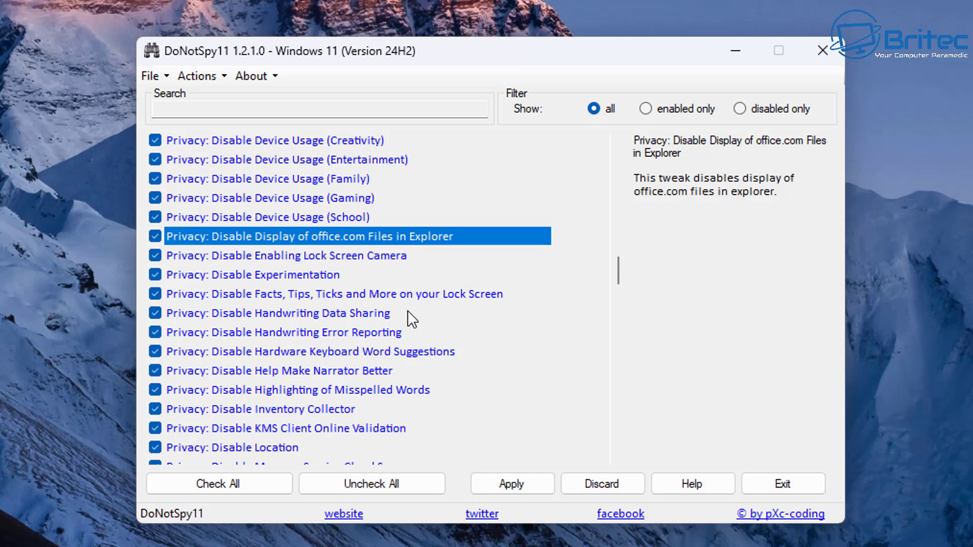
# Untick 'Updates: Disable Automatic Windows Store Updates', then scroll down to the Windows AI section.
pyautogui.scroll(-9, 409, 310)
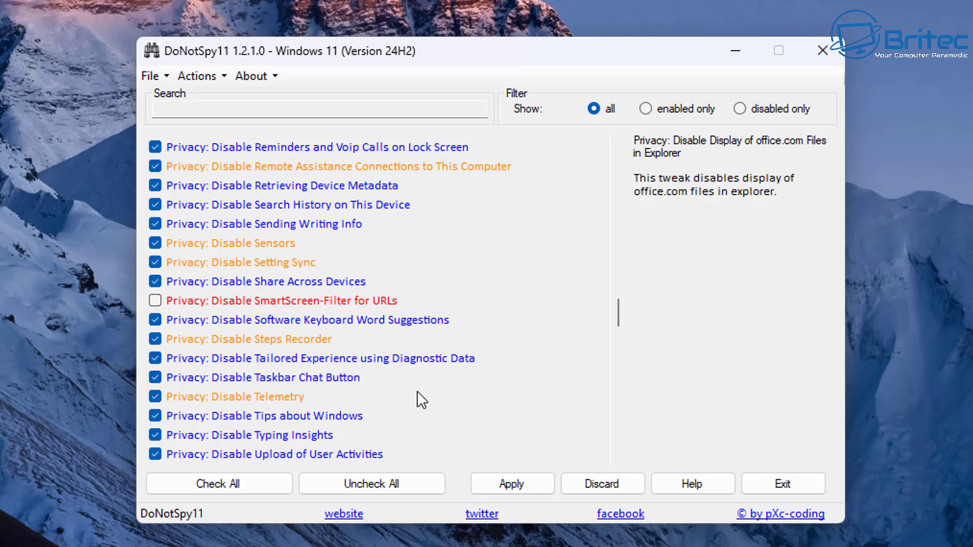
pyautogui.scroll(-5, 419, 393)
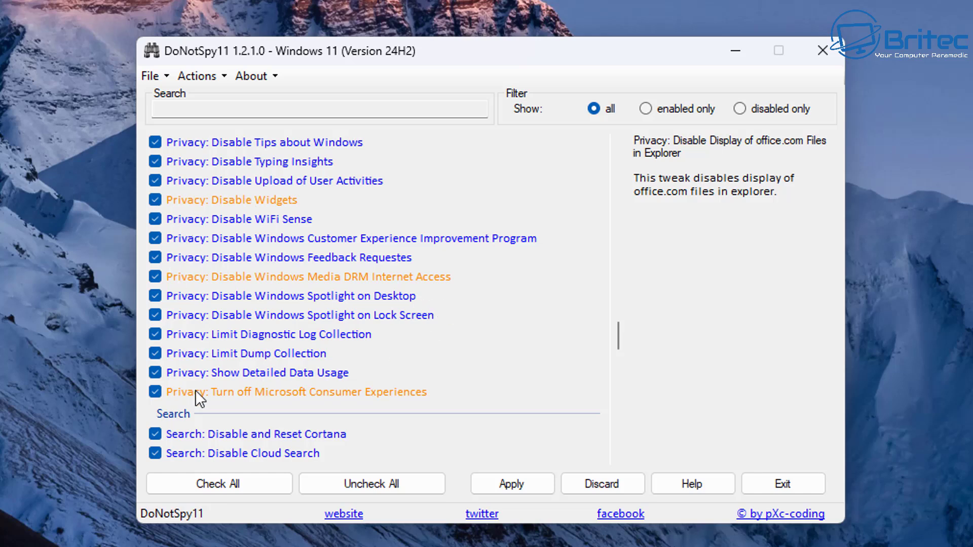
pyautogui.scroll(-5, 542, 345)
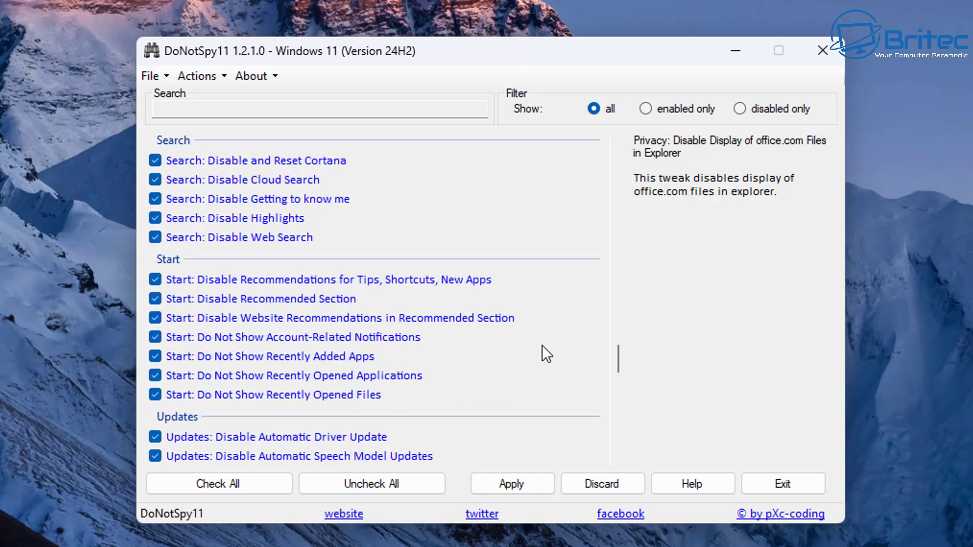
pyautogui.scroll(-3, 540, 347)
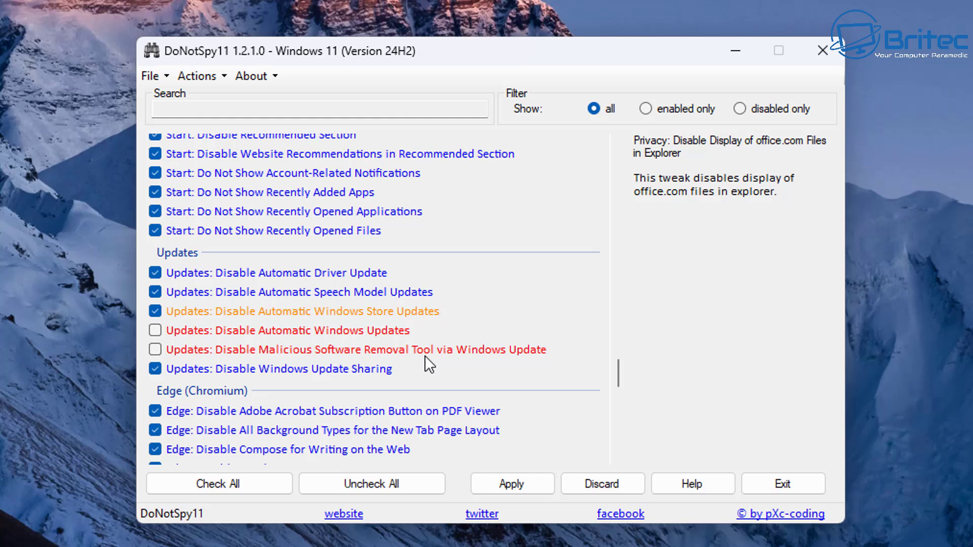
pyautogui.click(155, 311)
pyautogui.scroll(-5, 351, 367)
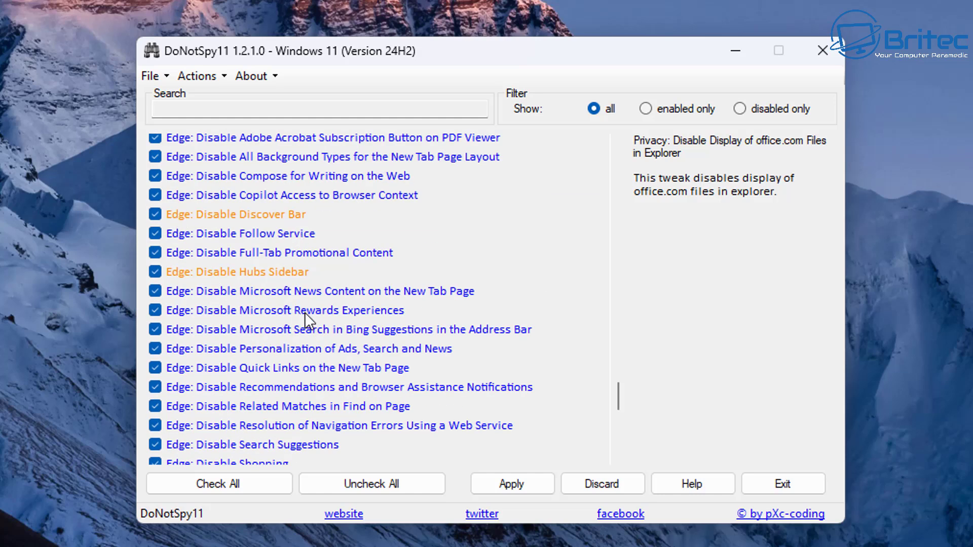
pyautogui.scroll(-9, 353, 378)
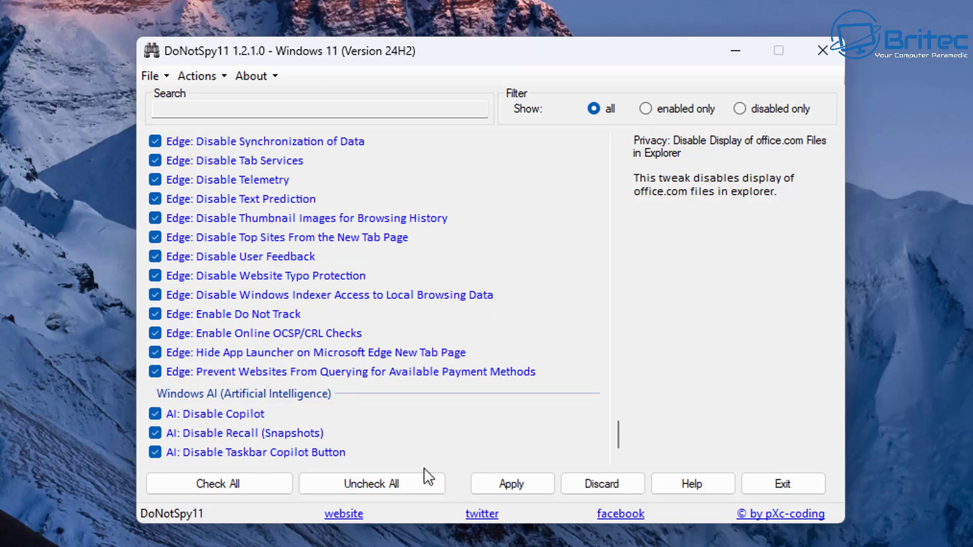
# Apply the checked tweaks, then filter the list by enabled only, disabled only, then all.
pyautogui.click(516, 486)
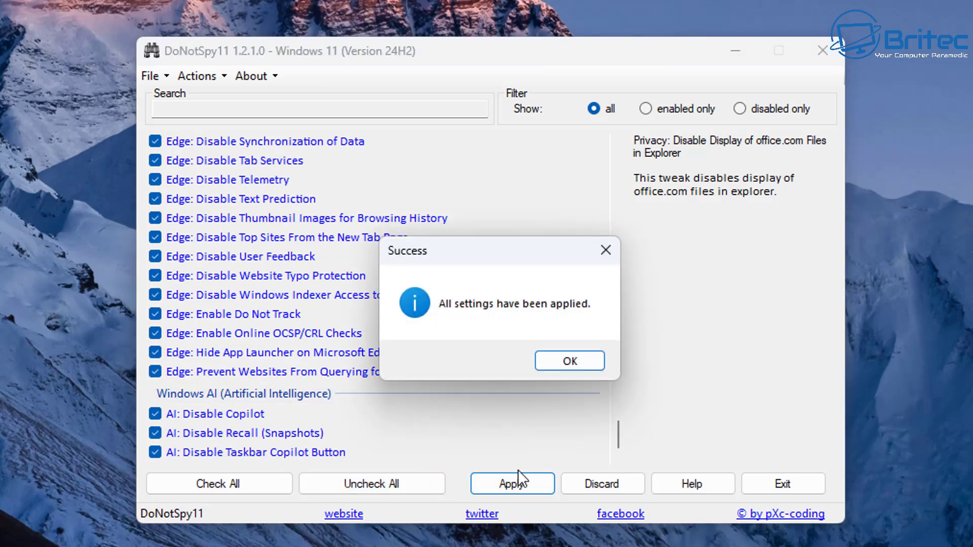
pyautogui.click(561, 357)
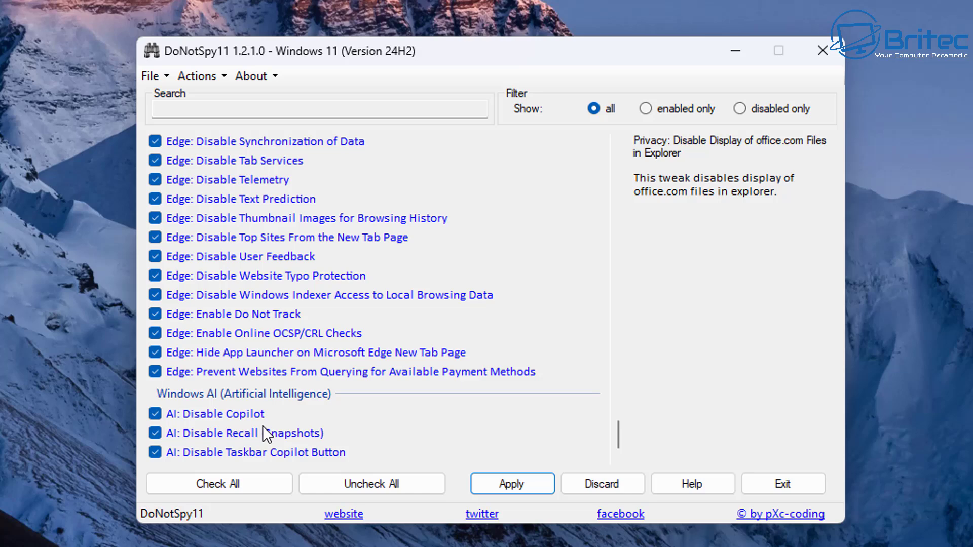
pyautogui.click(641, 109)
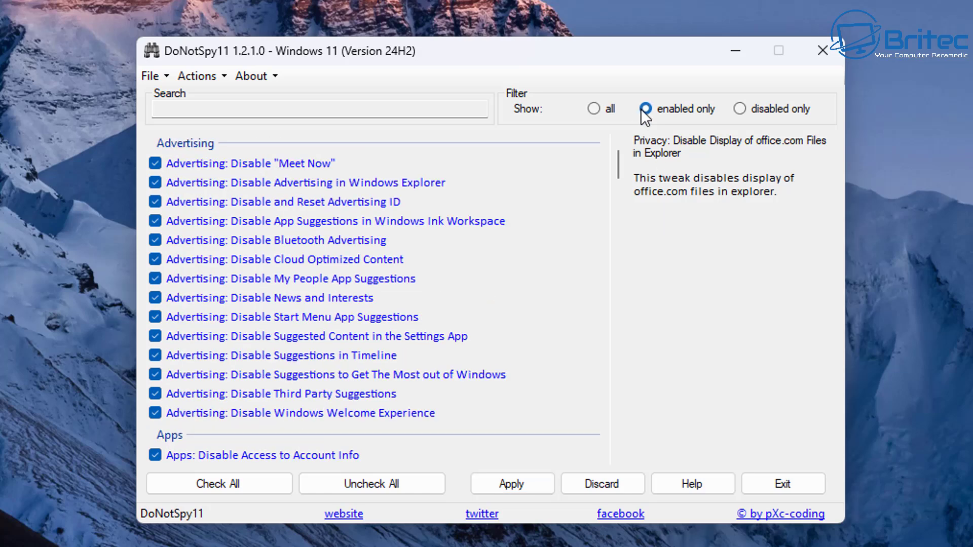
pyautogui.moveTo(618, 159); pyautogui.dragTo(688, 445)
pyautogui.click(740, 108)
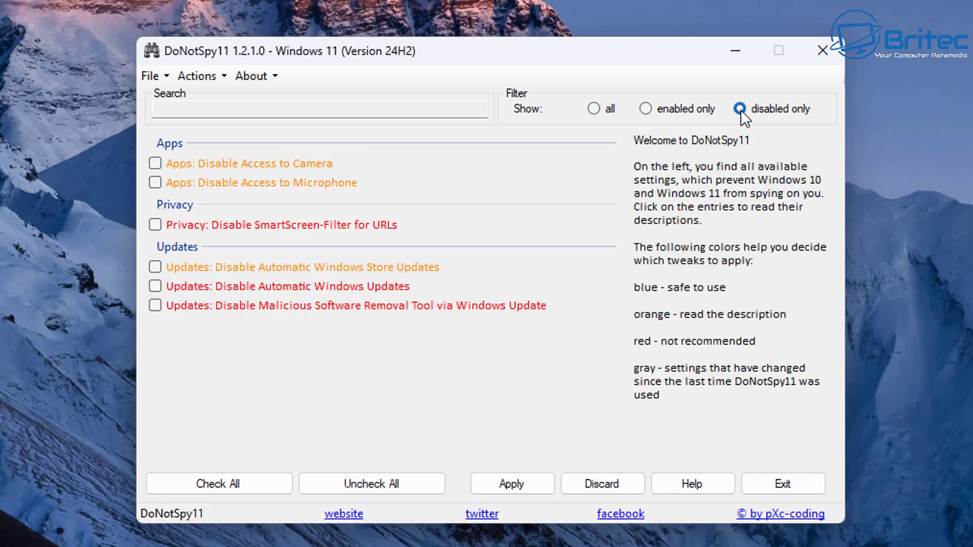
pyautogui.click(595, 109)
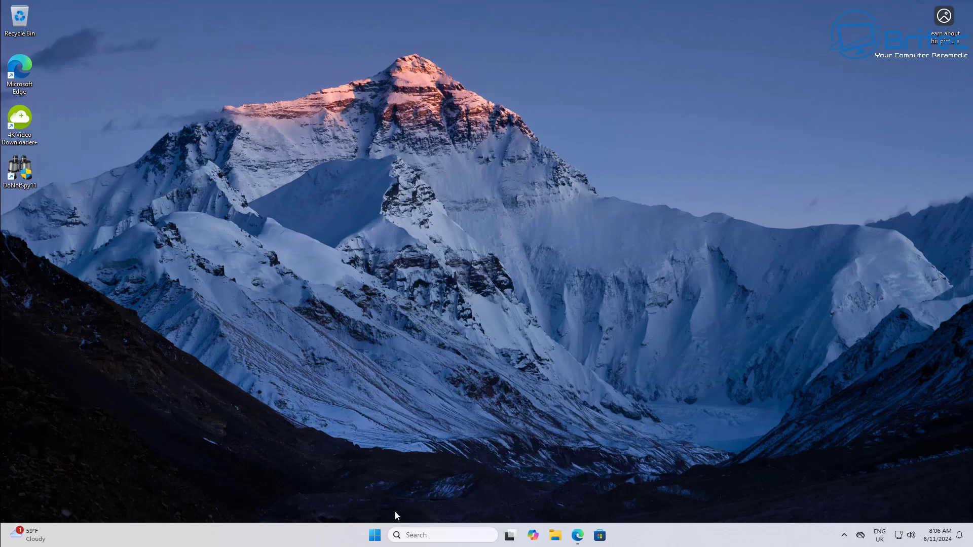
# Restart Windows from the Start menu's power options.
pyautogui.click(374, 536)
pyautogui.click(612, 500)
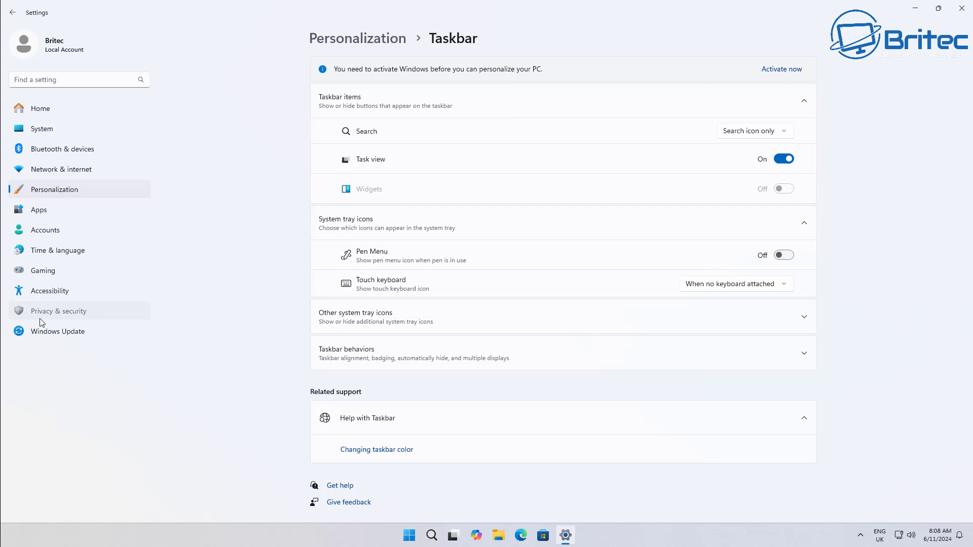
# Check the Voice activation page under Privacy & security.
pyautogui.click(38, 313)
pyautogui.scroll(-6, 648, 411)
pyautogui.scroll(-1, 652, 430)
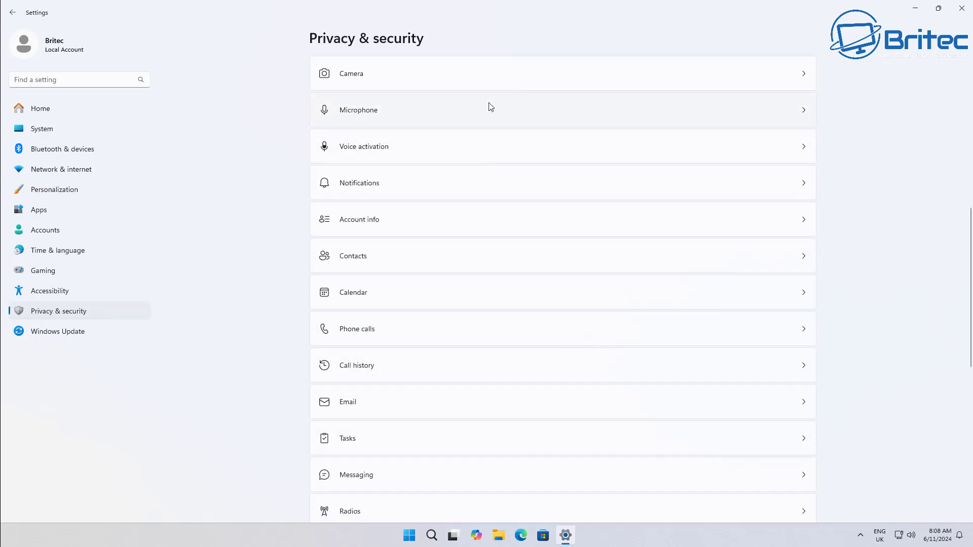
pyautogui.click(471, 147)
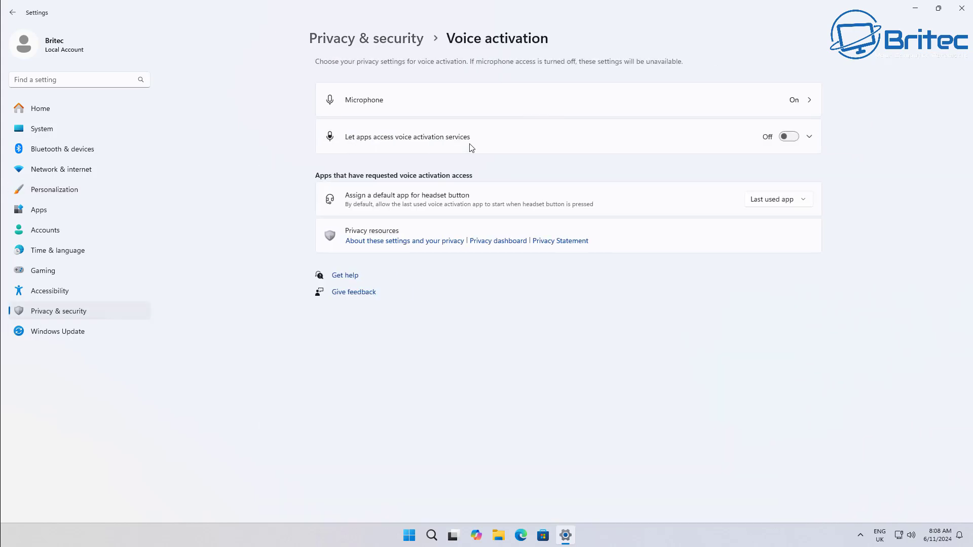
pyautogui.click(14, 13)
# Confirm Contacts and Screenshots and screen recording access are off, then close Settings.
pyautogui.scroll(-5, 501, 355)
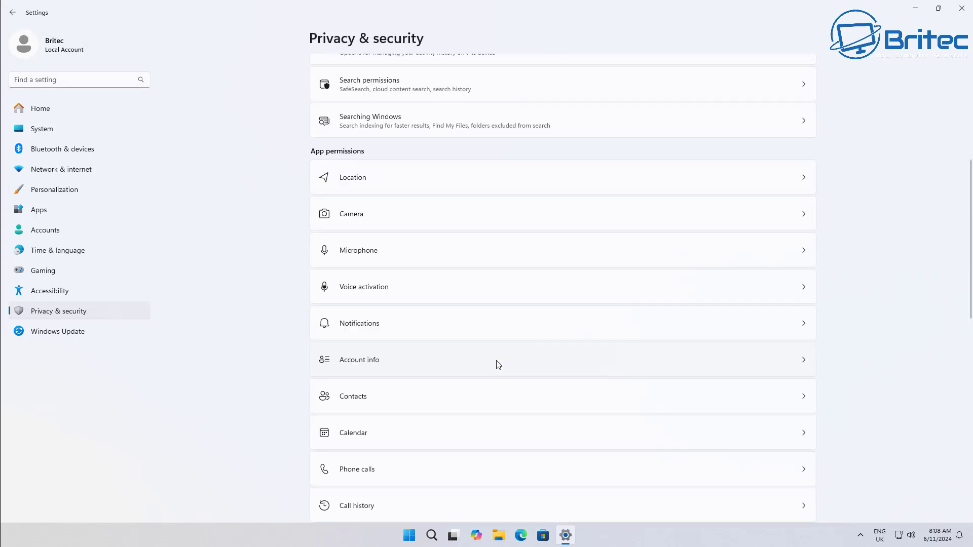
pyautogui.click(485, 403)
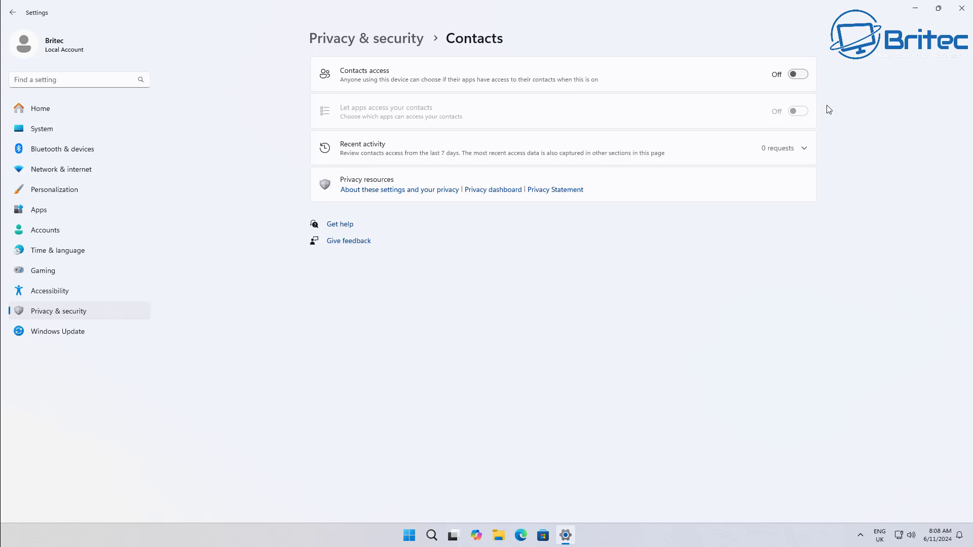
pyautogui.click(12, 12)
pyautogui.scroll(-10, 528, 388)
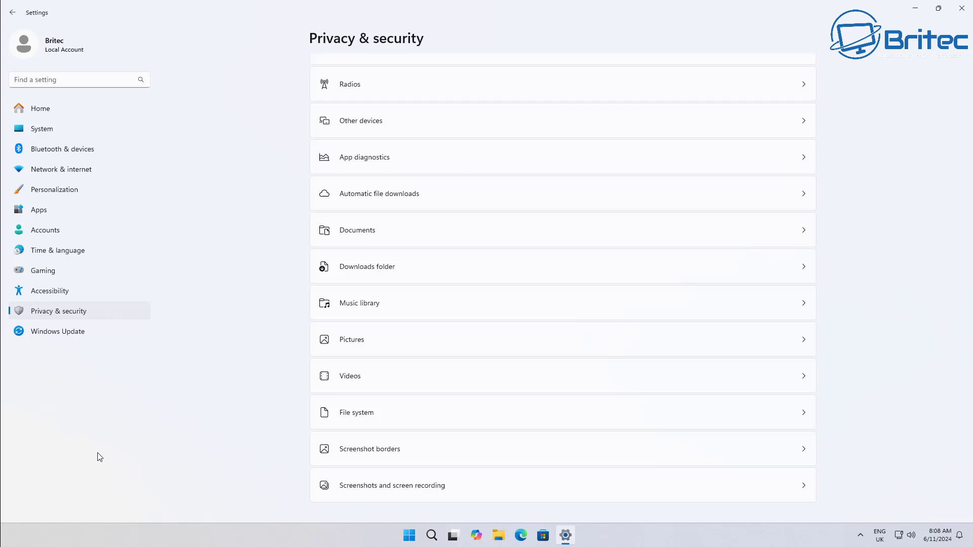
pyautogui.click(514, 487)
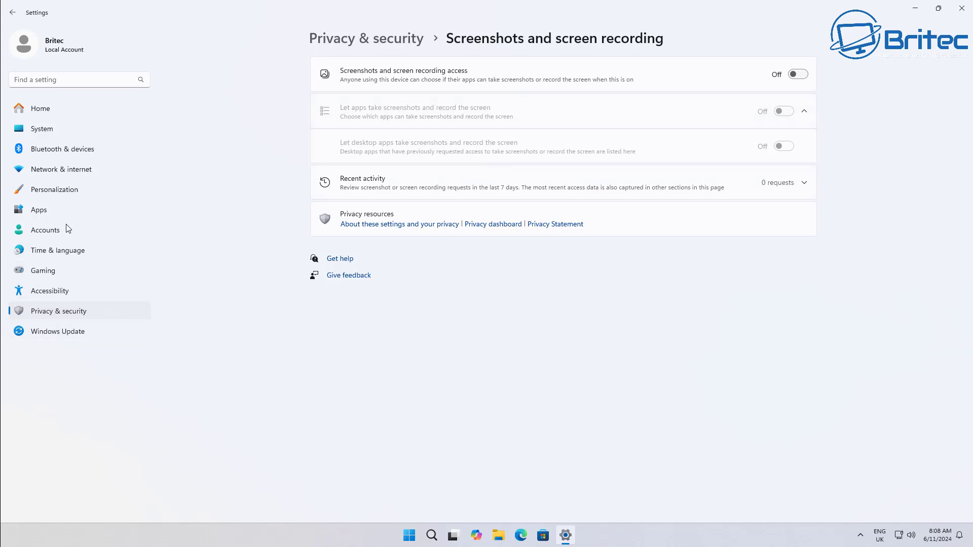
pyautogui.click(961, 9)
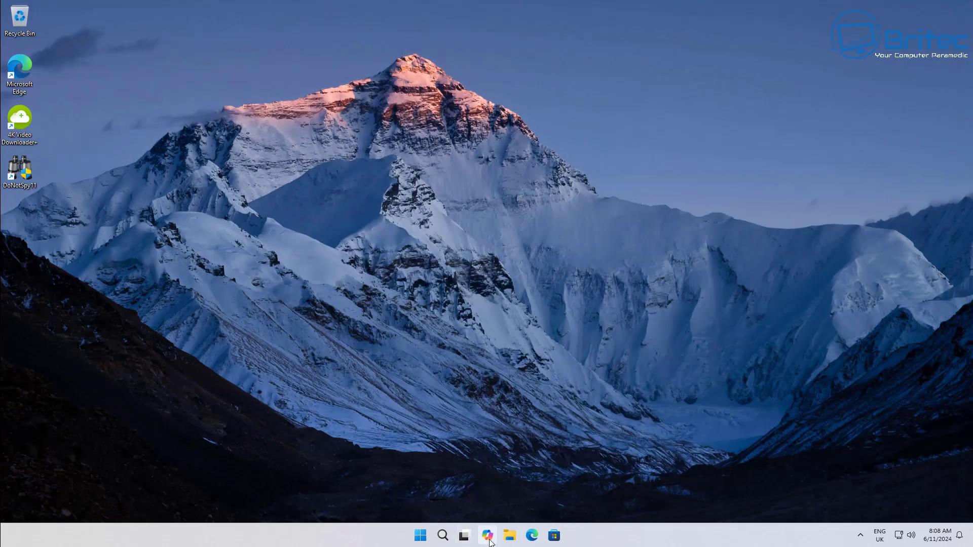
# Unpin Copilot from the taskbar, then briefly peek at the hidden tray icons.
pyautogui.rightClick(487, 534)
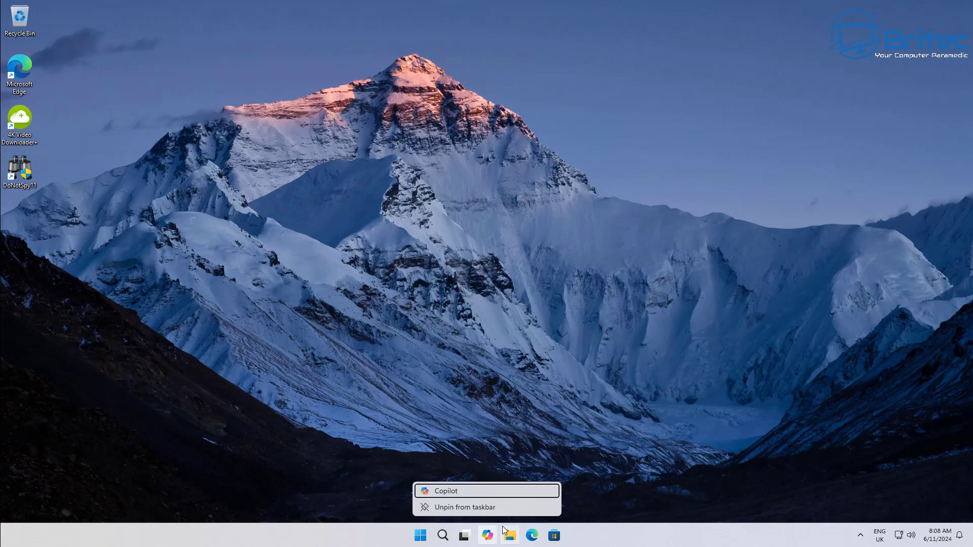
pyautogui.click(488, 508)
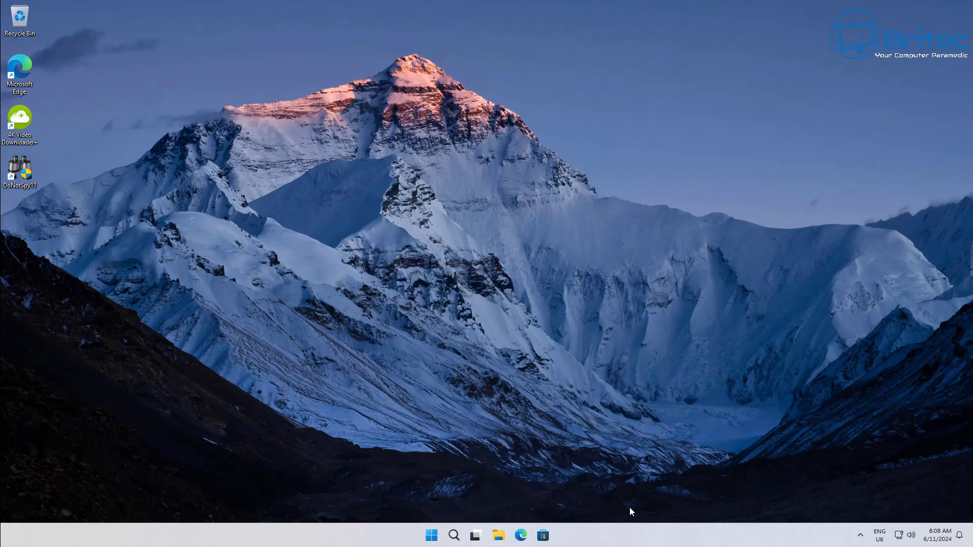
pyautogui.click(859, 534)
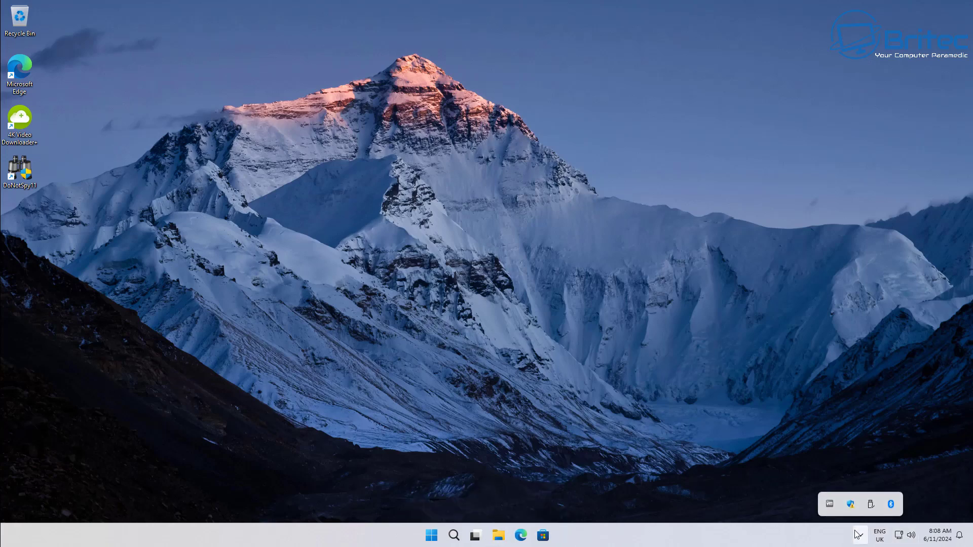
pyautogui.click(680, 437)
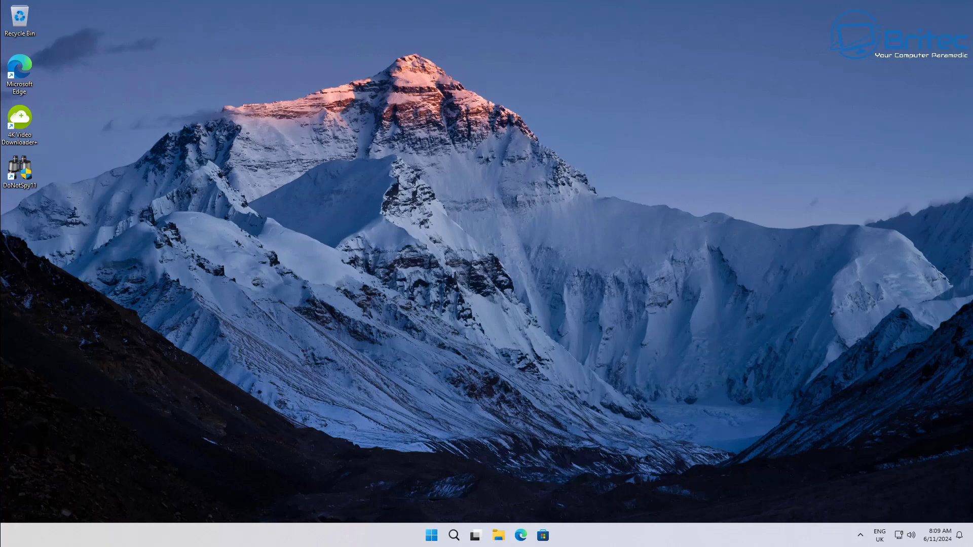
# Uninstall Copilot from the Start menu's All apps list and confirm removing its data.
pyautogui.click(431, 535)
pyautogui.click(601, 210)
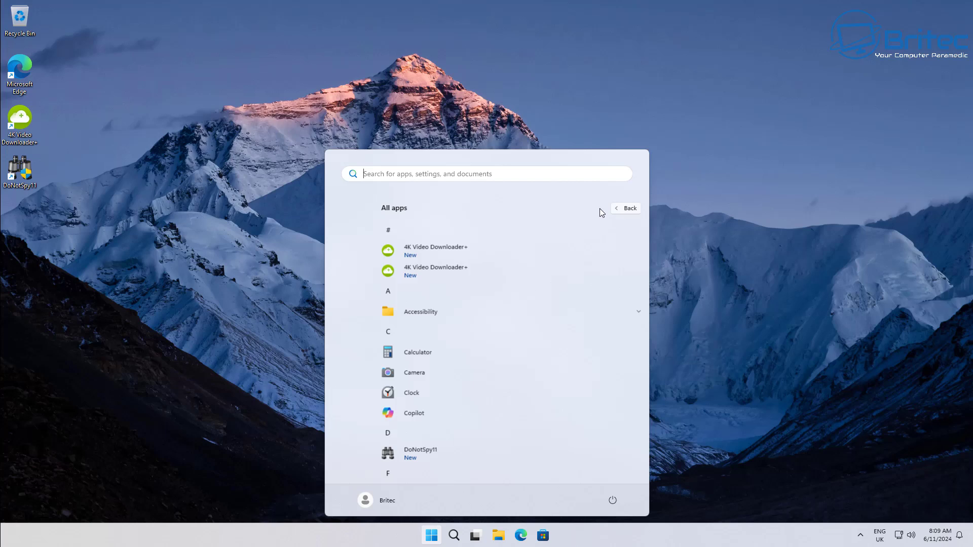
pyautogui.scroll(-2, 441, 324)
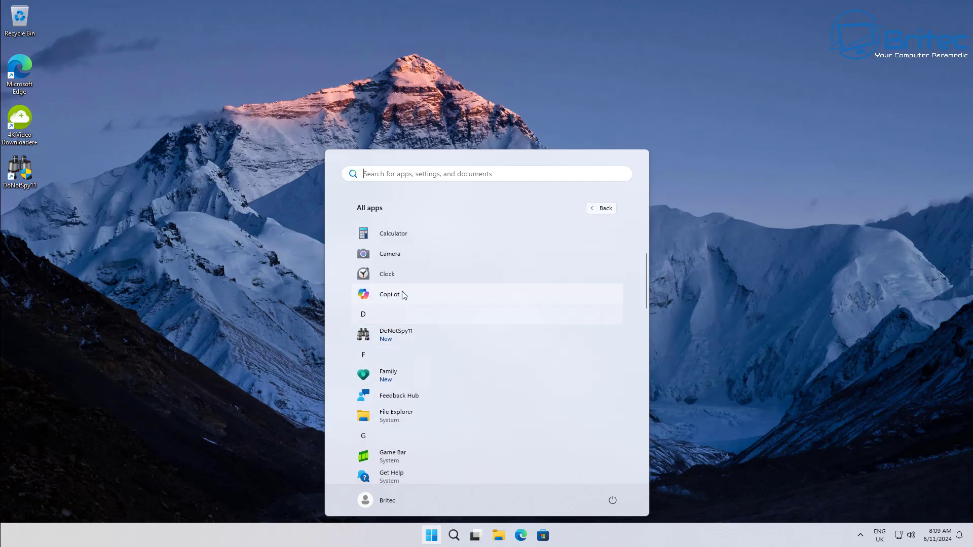
pyautogui.rightClick(403, 291)
pyautogui.click(450, 333)
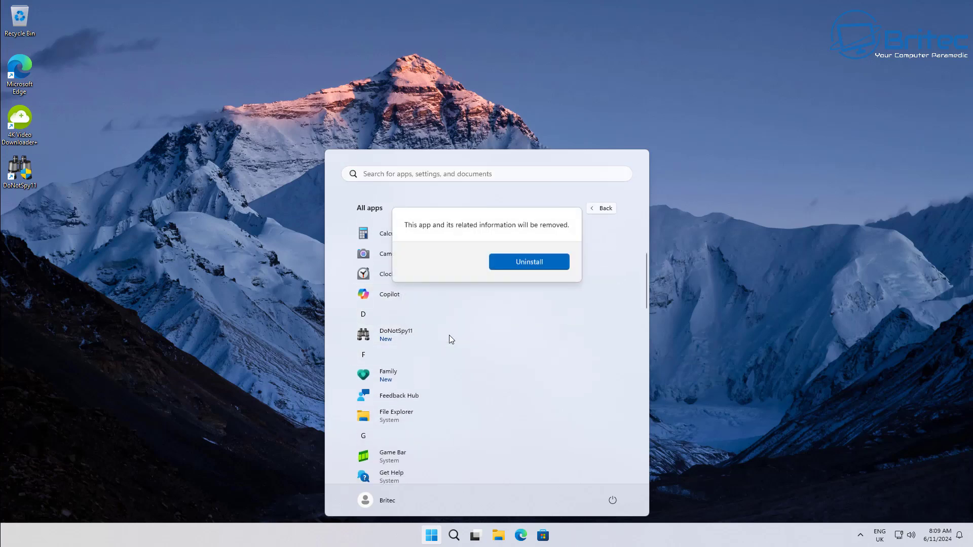
pyautogui.click(523, 261)
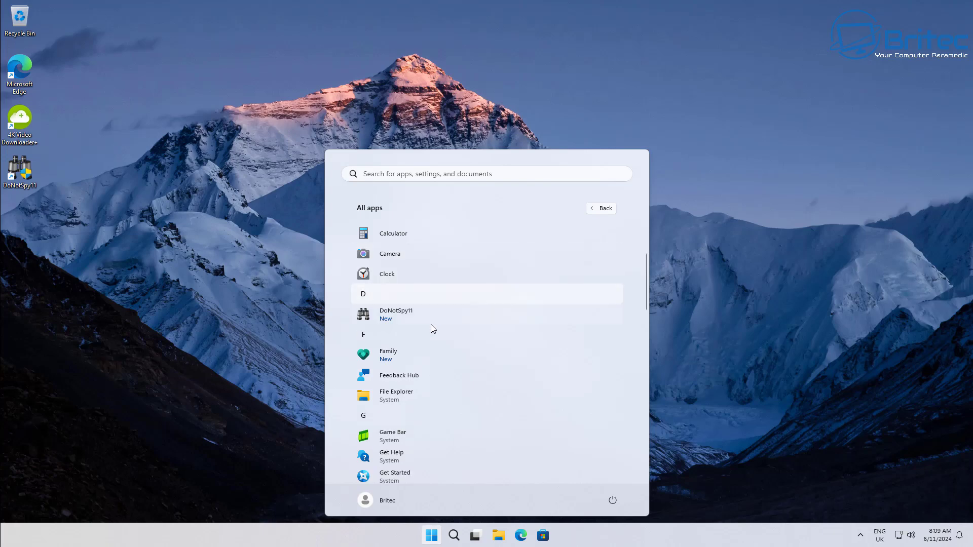